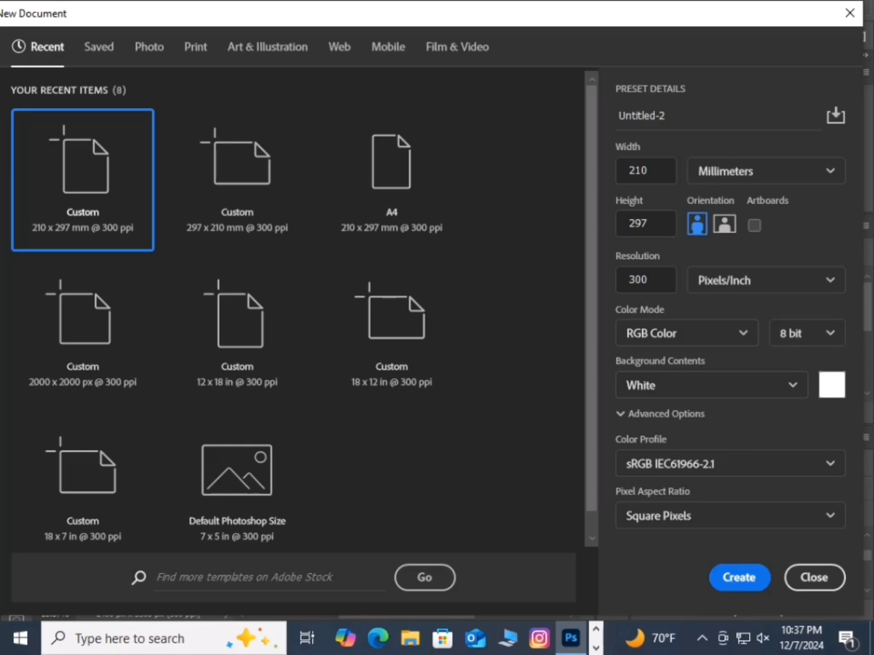
# Create a new portrait document of 210 x 297 mm at 300 ppi in RGB Color with a white background
pyautogui.press('Return')
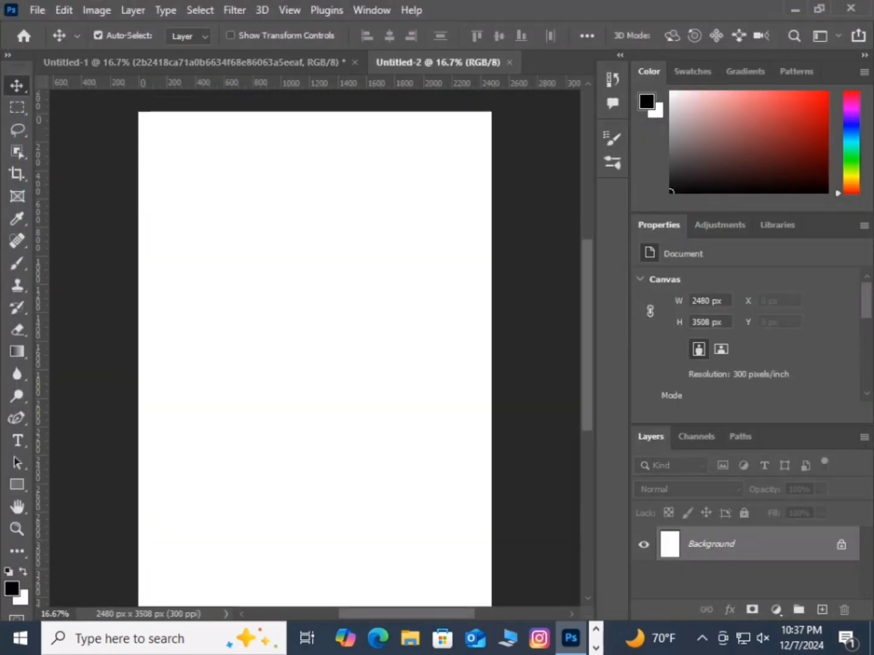
pyautogui.scroll(-4, 314, 348)
pyautogui.scroll(5, 314, 347)
pyautogui.scroll(-2, 315, 348)
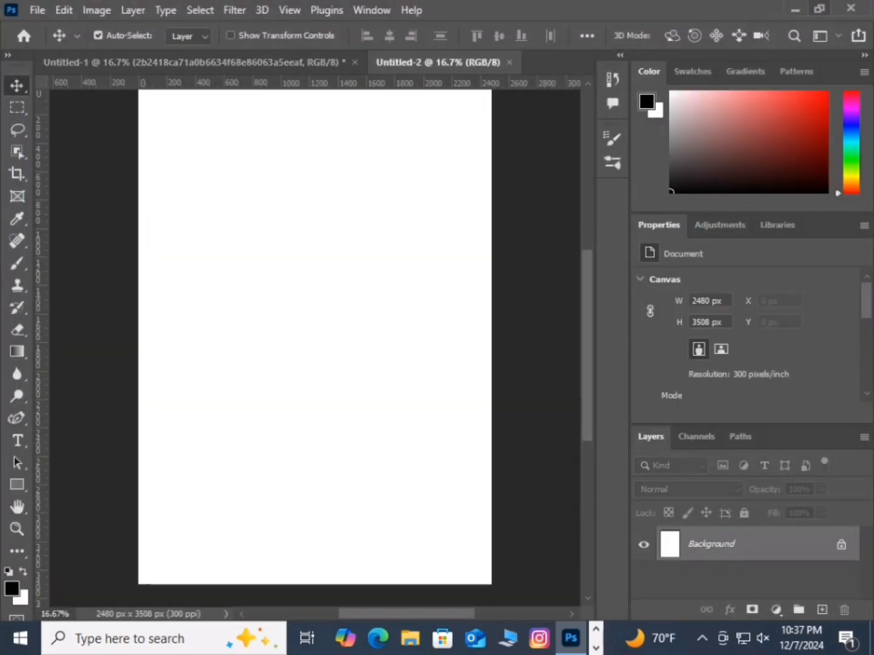
# Place the teal sky and rocks image from the desktop into the new document and shift it towards the canvas centre
pyautogui.click(819, 8)
pyautogui.moveTo(764, 450); pyautogui.dragTo(291, 423)
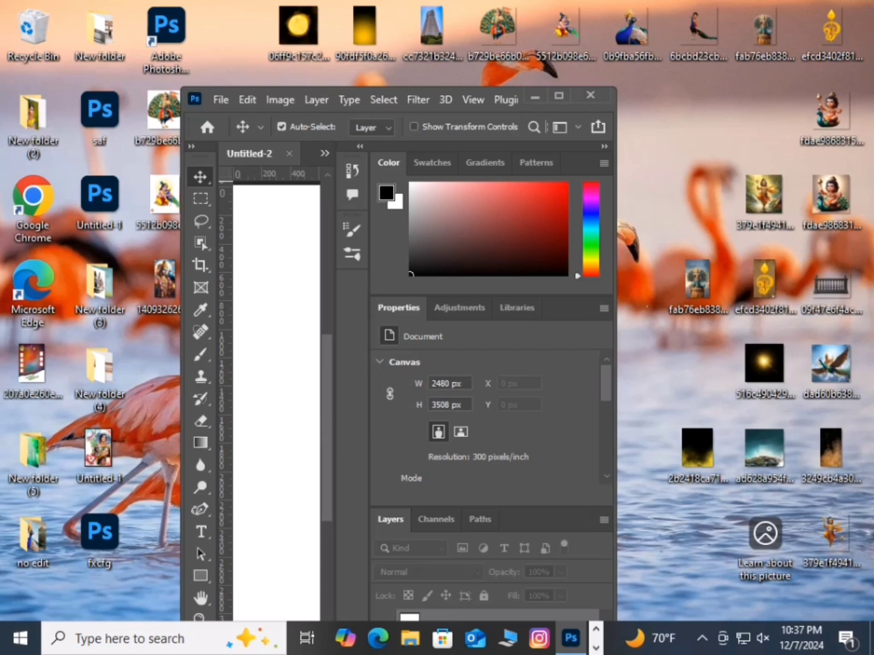
pyautogui.click(559, 95)
pyautogui.moveTo(259, 209); pyautogui.dragTo(377, 241)
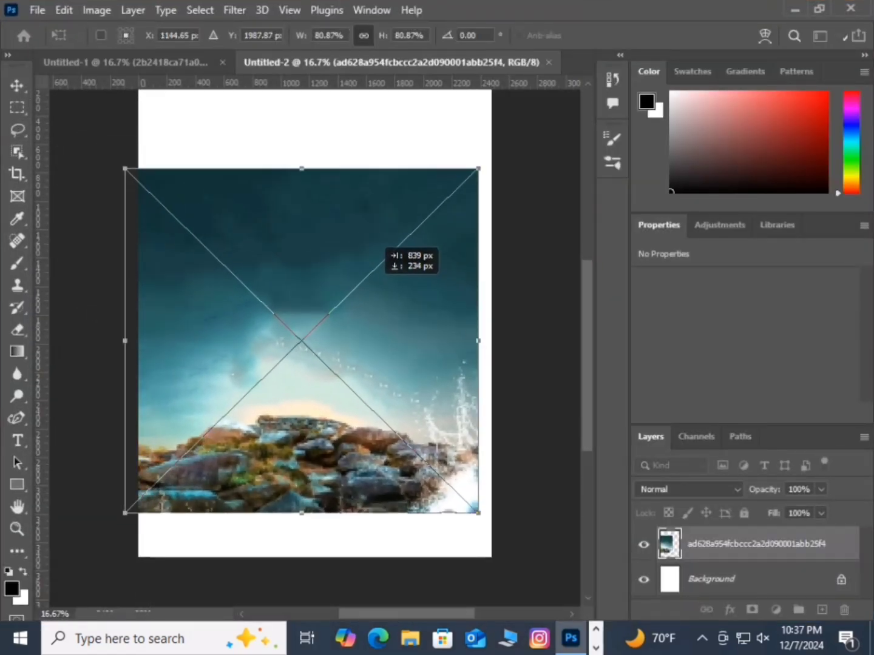
pyautogui.moveTo(369, 284); pyautogui.dragTo(382, 283)
# Enlarge the rocks background to 3266 x 3508 px, covering the whole canvas from top to bottom
pyautogui.scroll(3, 381, 283)
pyautogui.moveTo(315, 236); pyautogui.dragTo(315, 126)
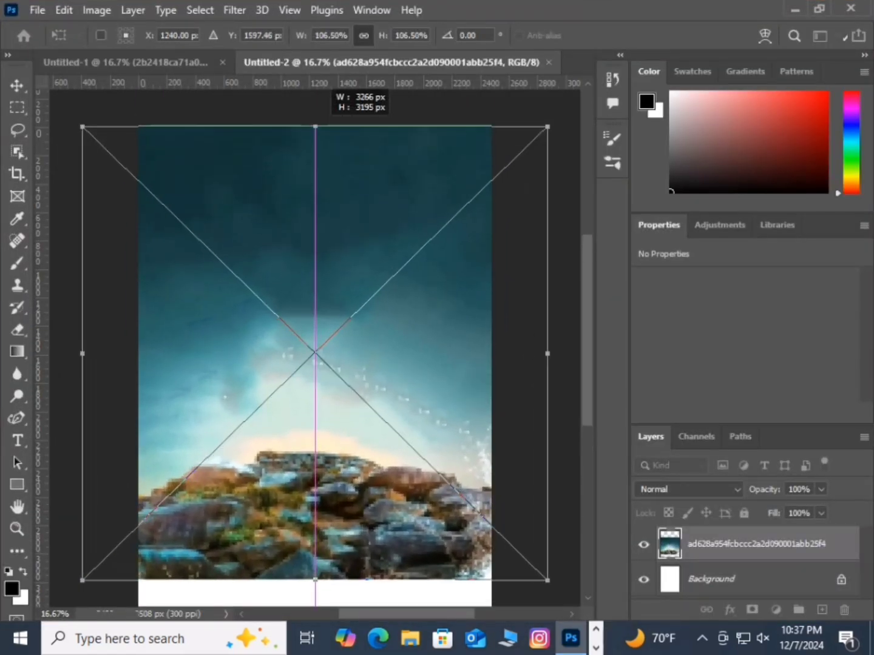
pyautogui.scroll(-3, 315, 304)
pyautogui.moveTo(315, 471); pyautogui.dragTo(315, 515)
pyautogui.scroll(3, 315, 515)
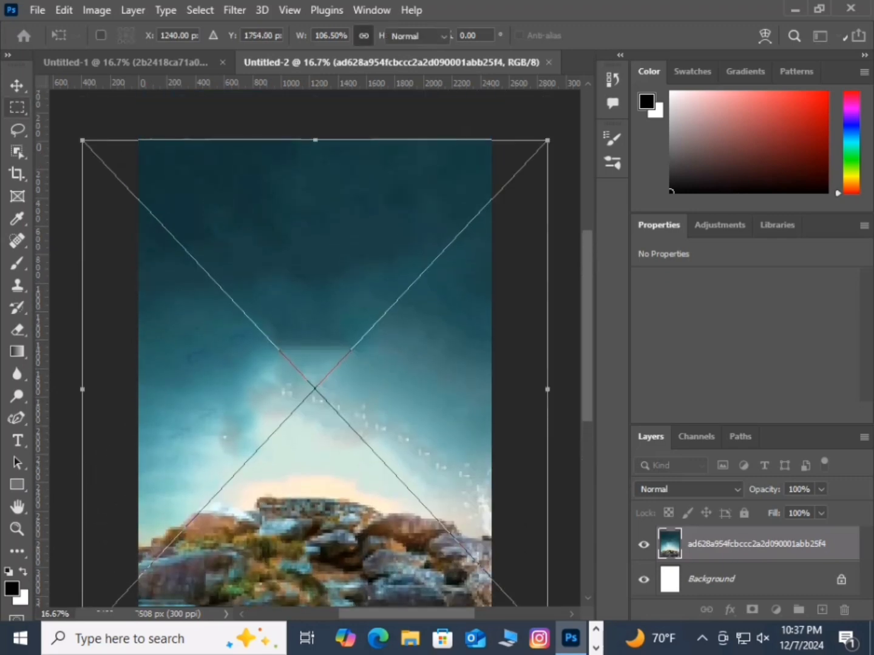
pyautogui.press('Return')
pyautogui.scroll(-2, 315, 349)
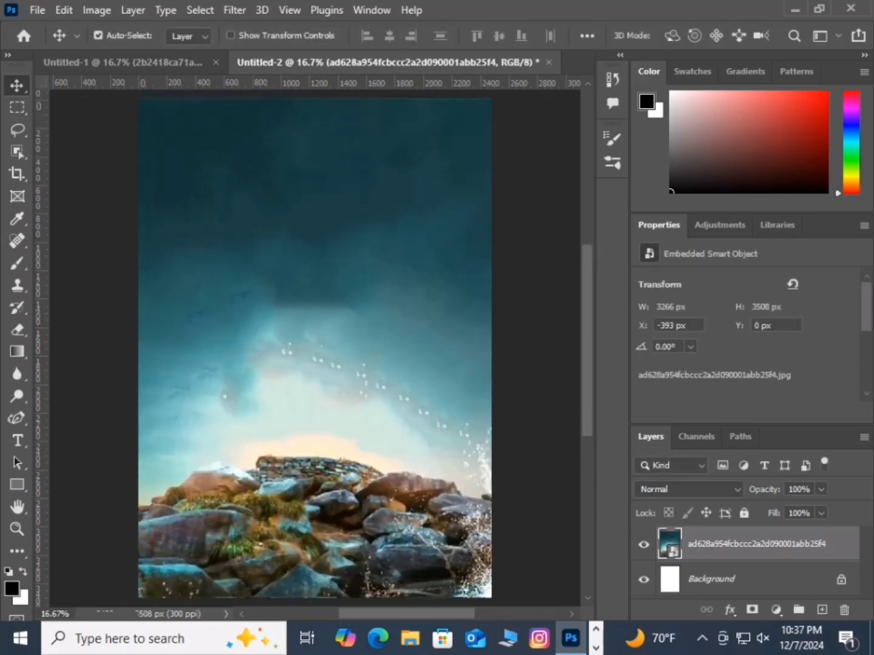
# Place the temple tower image from the desktop along the canvas's left side, extending past the upper edge
pyautogui.click(818, 9)
pyautogui.moveTo(431, 29); pyautogui.dragTo(280, 346)
pyautogui.click(559, 96)
pyautogui.moveTo(288, 259); pyautogui.dragTo(320, 240)
pyautogui.press('Return')
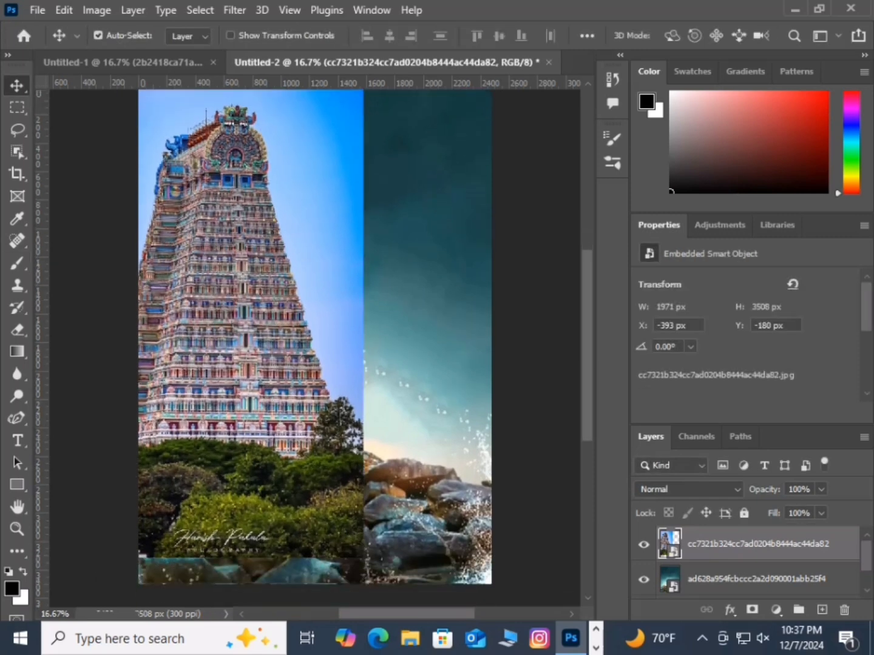
# Erase the trees below the temple tower and the blue sky beside it with a soft 2165 px eraser at 100% opacity
pyautogui.press('e')
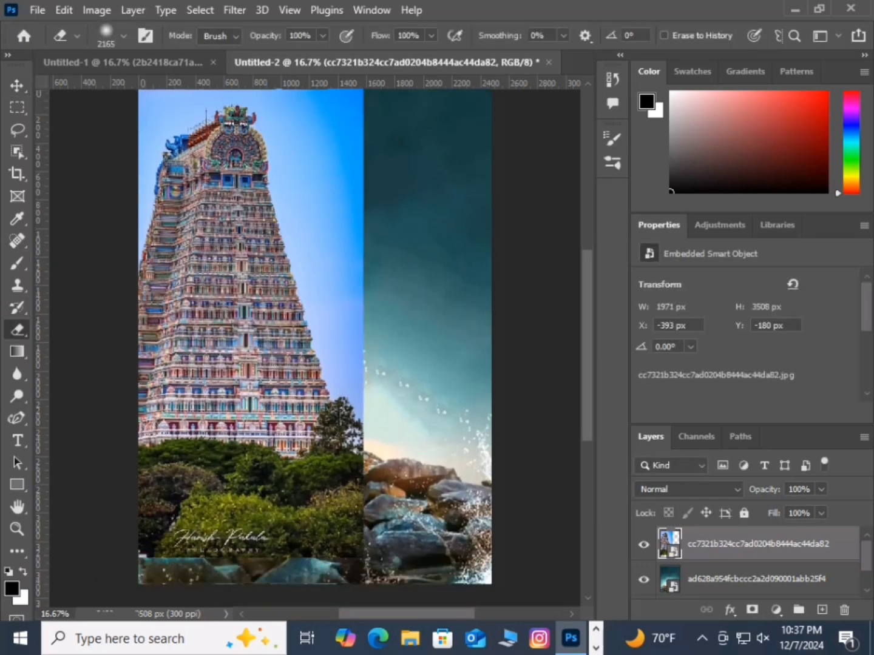
pyautogui.scroll(-3, 315, 337)
pyautogui.hotkey('ctrl', '-')
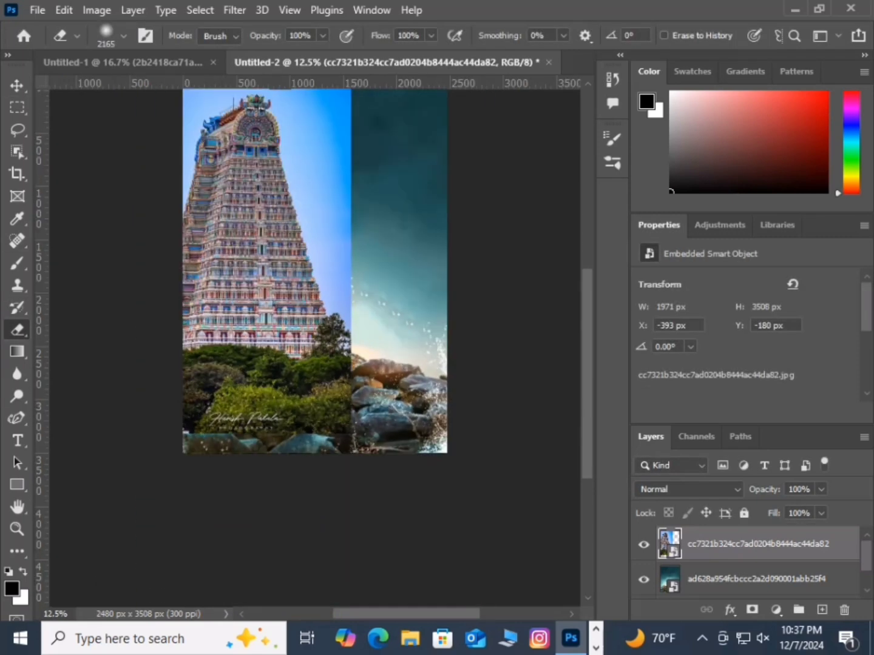
pyautogui.moveTo(170, 473); pyautogui.dragTo(381, 476)
pyautogui.scroll(2, 445, 297)
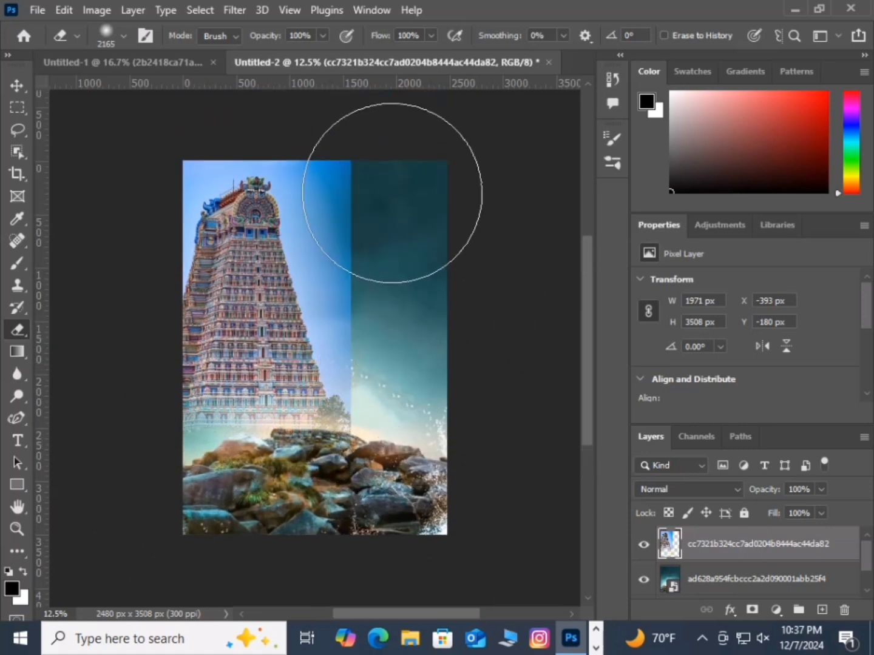
pyautogui.moveTo(390, 167)
pyautogui.mouseDown()
pyautogui.moveTo(399, 226)
pyautogui.moveTo(427, 341)
pyautogui.moveTo(437, 396)
pyautogui.moveTo(429, 451)
pyautogui.moveTo(441, 374)
pyautogui.moveTo(424, 466)
pyautogui.moveTo(291, 533)
pyautogui.moveTo(180, 528)
pyautogui.mouseUp()
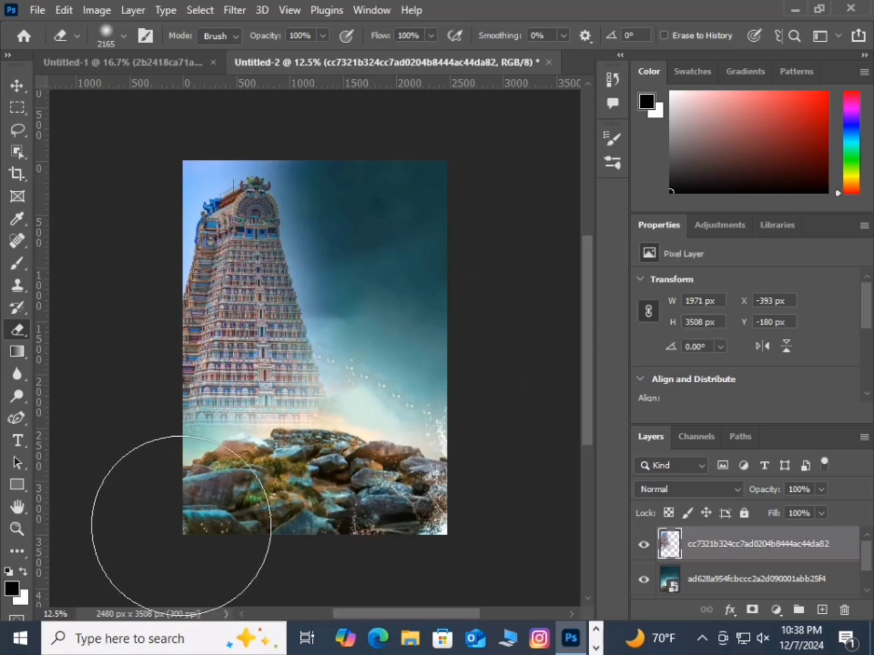
# Try fading the top of the temple tower with the eraser at 73% opacity
pyautogui.click(323, 36)
pyautogui.click(185, 172)
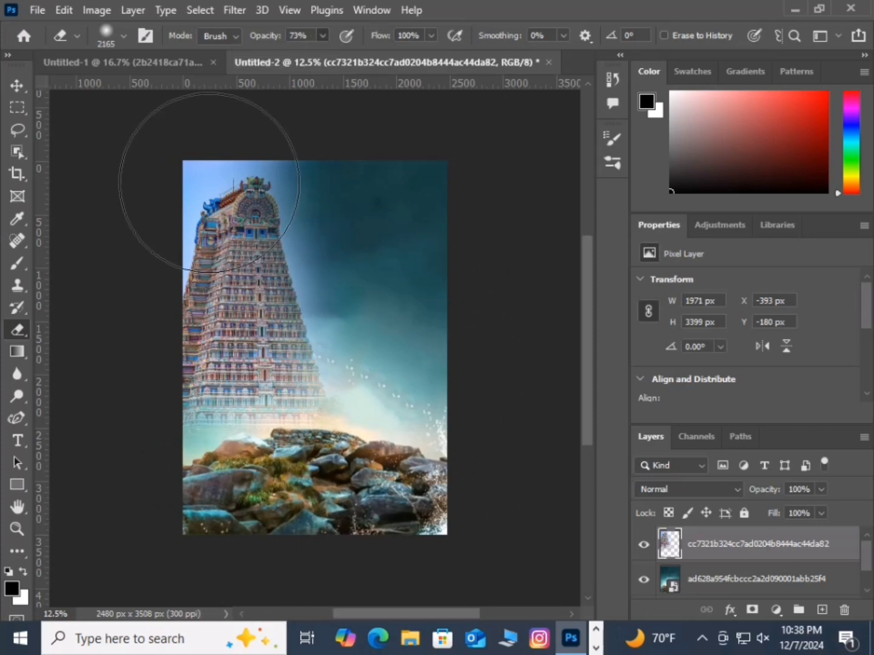
pyautogui.moveTo(186, 173)
pyautogui.mouseDown()
pyautogui.moveTo(215, 214)
pyautogui.moveTo(106, 235)
pyautogui.mouseUp()
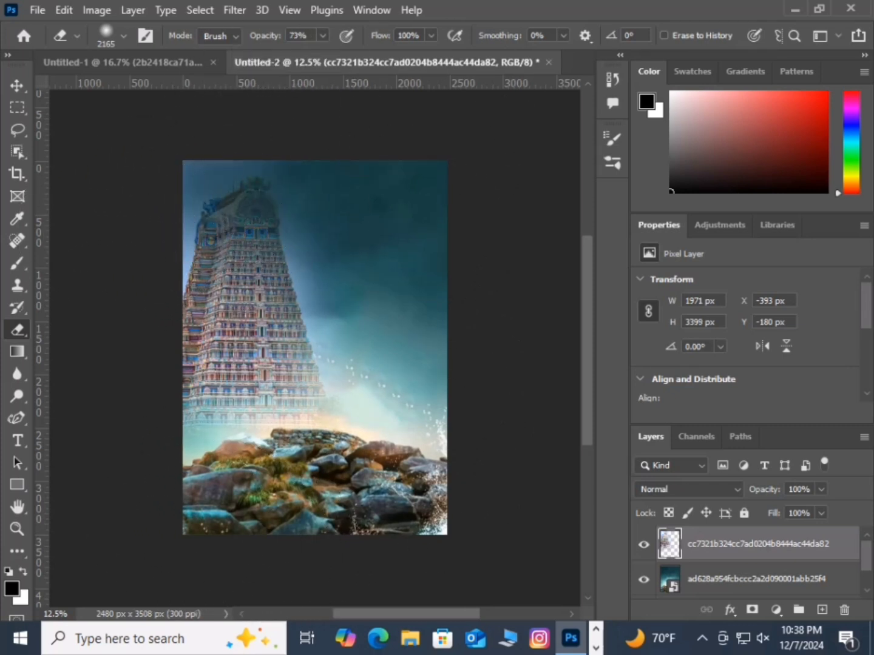
pyautogui.hotkey('ctrl', 'z')
pyautogui.hotkey('ctrl', 'z')
# Fade the temple tower gradually with eraser strokes at 10% and 33% opacity
pyautogui.click(322, 35)
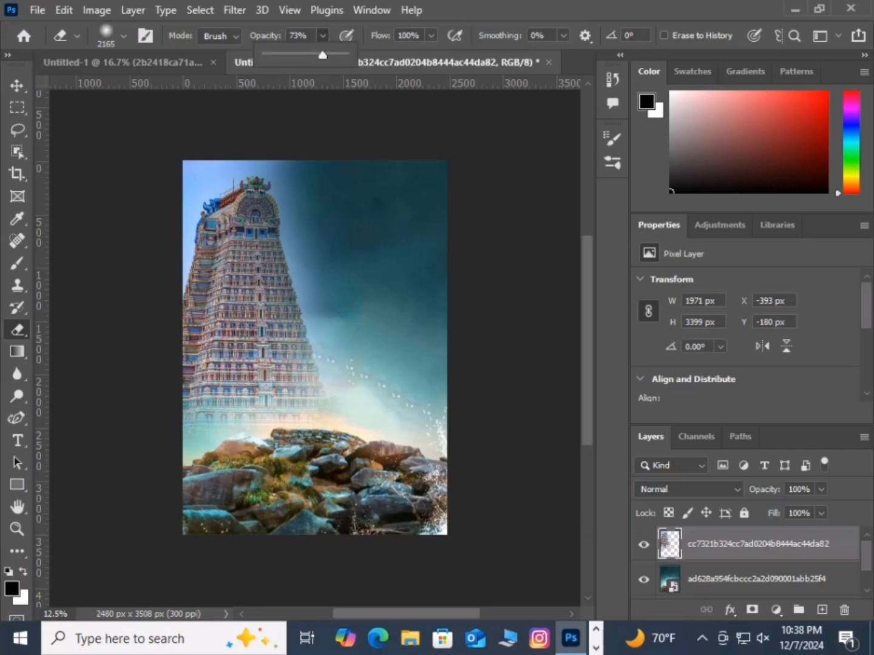
pyautogui.moveTo(220, 195)
pyautogui.mouseDown()
pyautogui.moveTo(211, 252)
pyautogui.moveTo(242, 344)
pyautogui.mouseUp()
pyautogui.moveTo(250, 291)
pyautogui.mouseDown()
pyautogui.moveTo(214, 185)
pyautogui.moveTo(218, 363)
pyautogui.mouseUp()
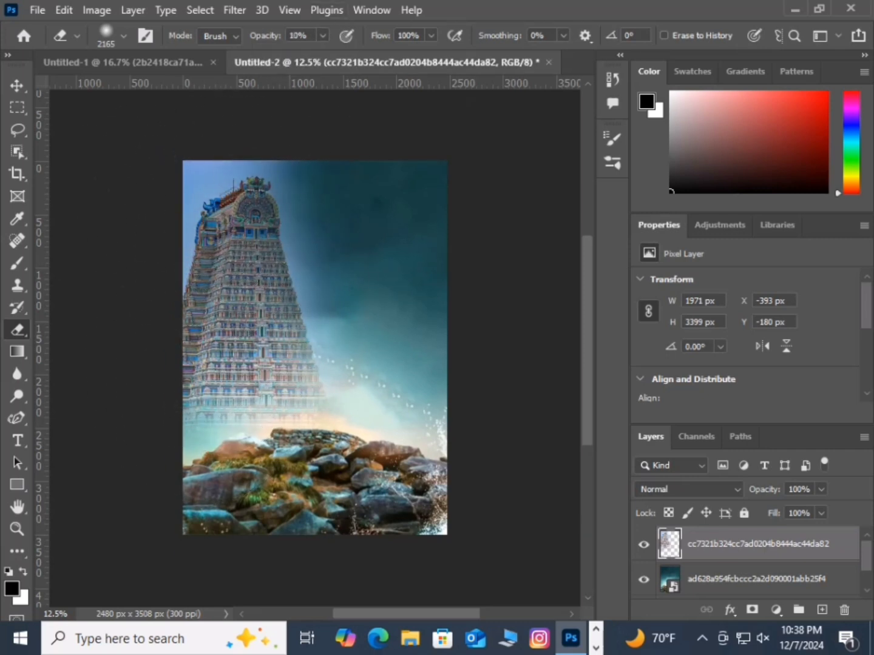
pyautogui.click(323, 36)
pyautogui.moveTo(260, 161)
pyautogui.mouseDown()
pyautogui.moveTo(244, 332)
pyautogui.moveTo(174, 156)
pyautogui.moveTo(207, 118)
pyautogui.moveTo(300, 240)
pyautogui.moveTo(204, 363)
pyautogui.moveTo(252, 179)
pyautogui.moveTo(269, 407)
pyautogui.mouseUp()
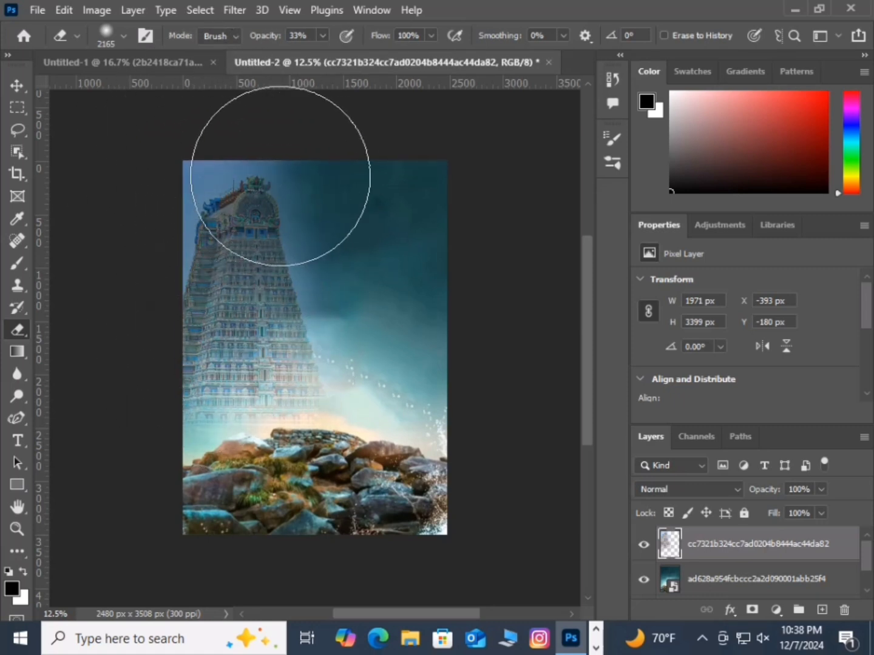
# Fade the temple tower further into the teal sky with the eraser at 51% opacity
pyautogui.click(323, 36)
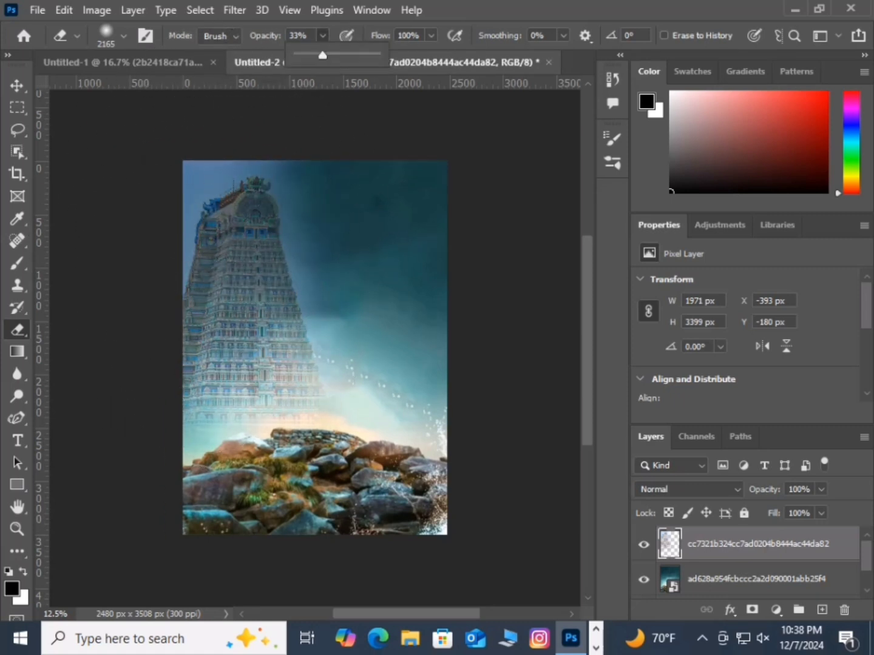
pyautogui.moveTo(338, 54); pyautogui.dragTo(336, 54)
pyautogui.moveTo(259, 119)
pyautogui.mouseDown()
pyautogui.moveTo(217, 148)
pyautogui.moveTo(184, 214)
pyautogui.moveTo(80, 271)
pyautogui.moveTo(70, 302)
pyautogui.mouseUp()
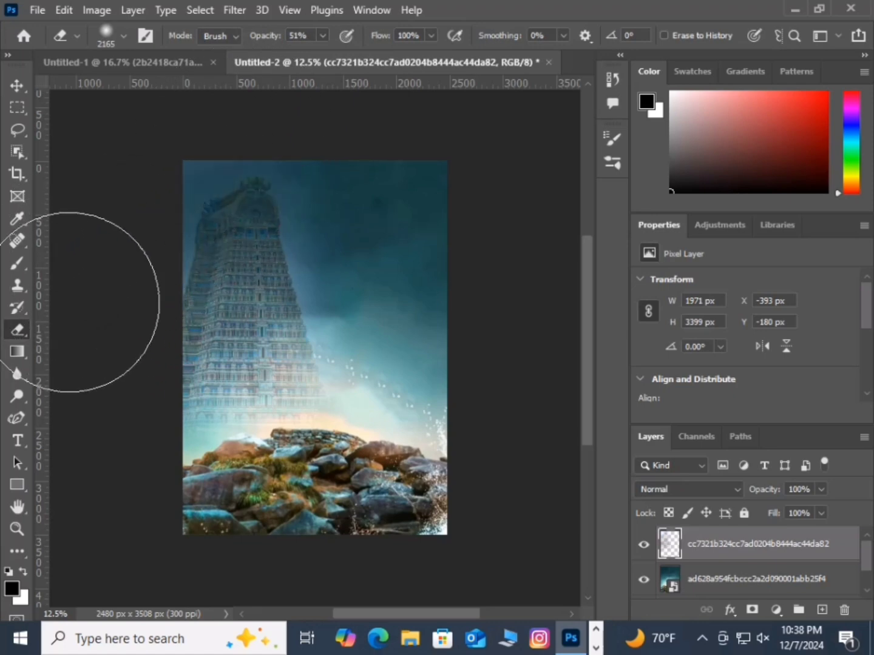
pyautogui.moveTo(182, 399)
pyautogui.mouseDown()
pyautogui.moveTo(344, 408)
pyautogui.moveTo(384, 304)
pyautogui.moveTo(443, 284)
pyautogui.mouseUp()
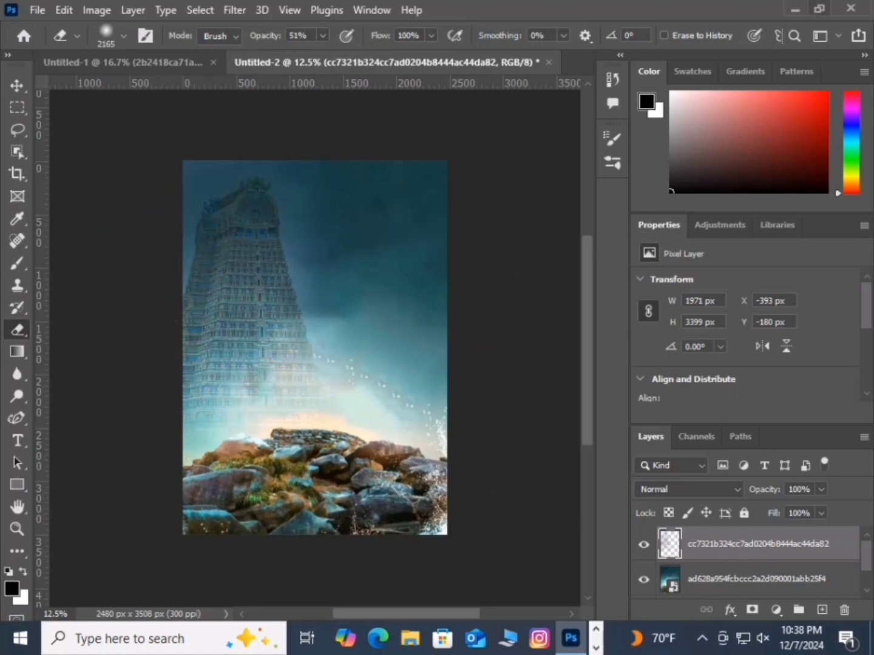
# Place the dancing child deity image over the canvas's right side, scaled to 86.77% with its upper edge on the canvas top
pyautogui.click(819, 8)
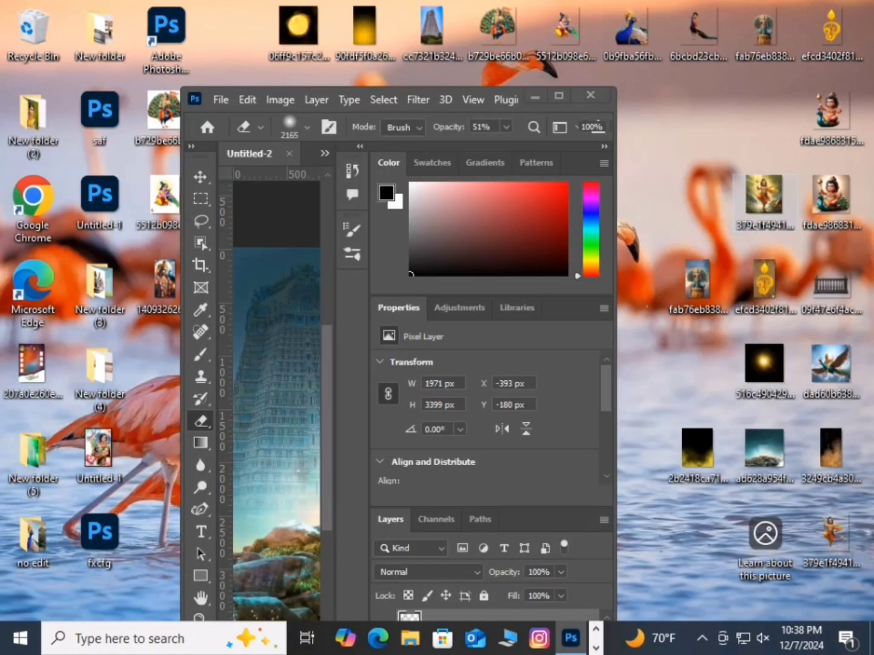
pyautogui.moveTo(774, 217); pyautogui.dragTo(293, 397)
pyautogui.click(559, 96)
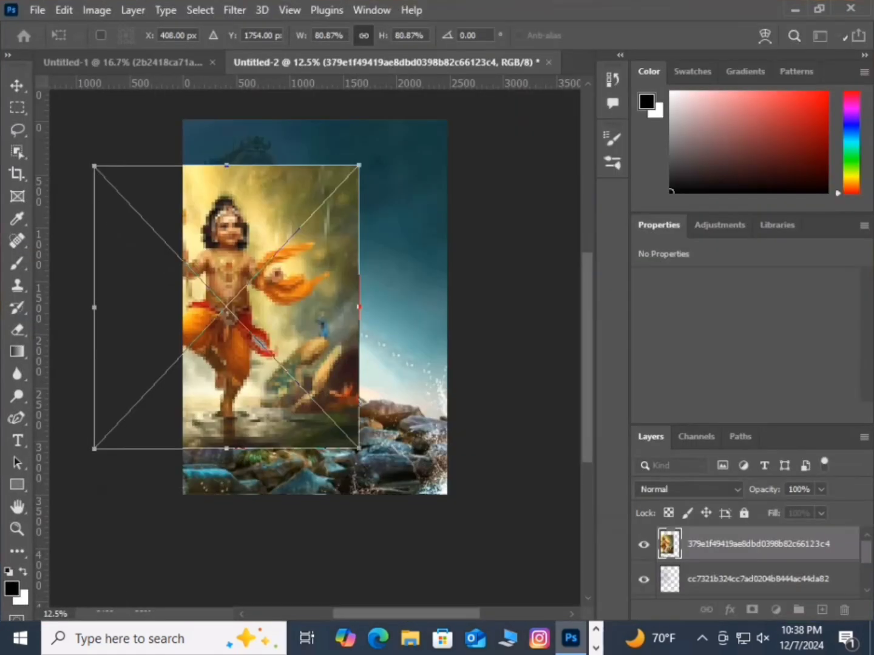
pyautogui.moveTo(295, 281); pyautogui.dragTo(460, 243)
pyautogui.scroll(2, 354, 363)
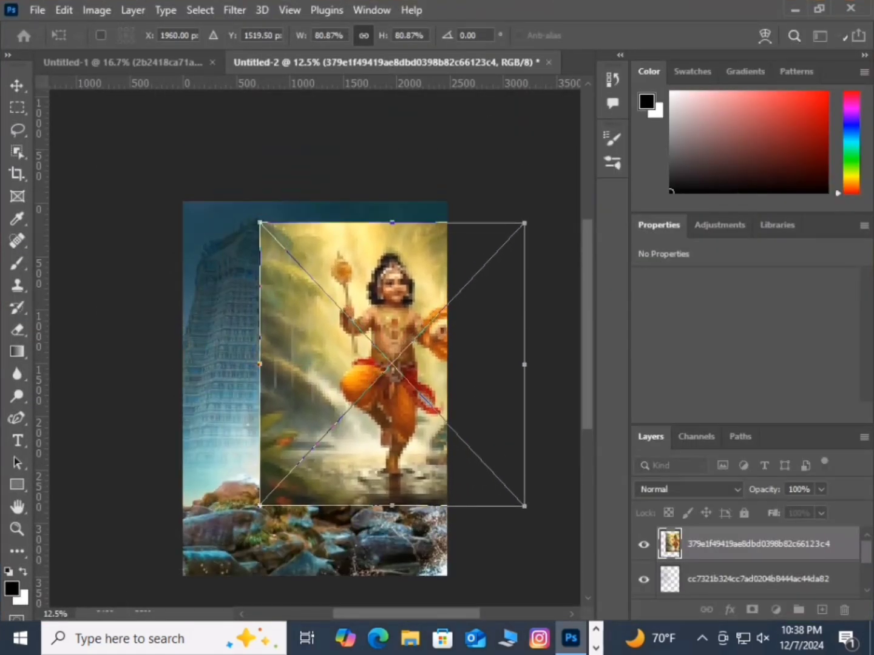
pyautogui.moveTo(392, 223); pyautogui.dragTo(391, 202)
pyautogui.scroll(-2, 392, 202)
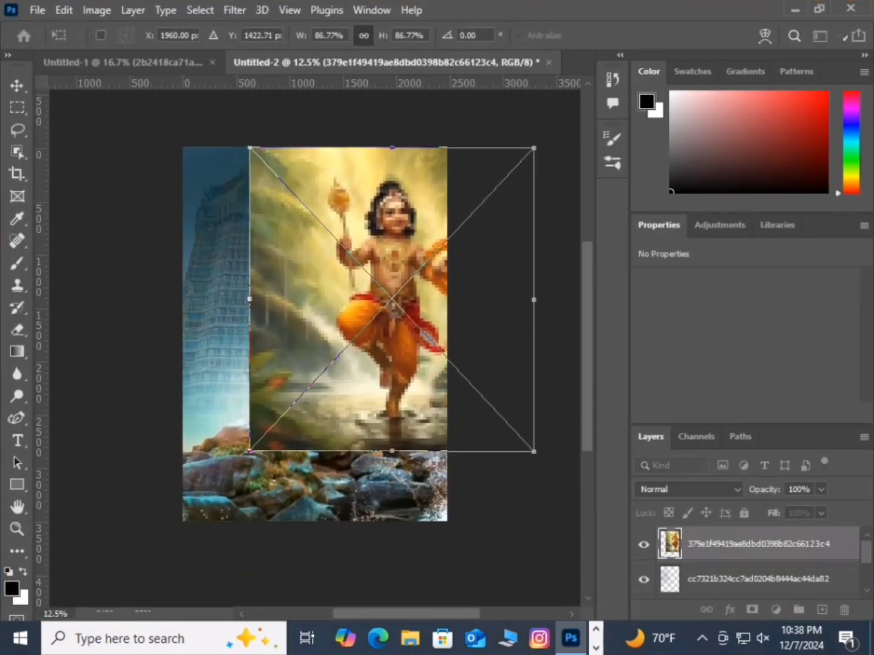
# Rasterize the dancing deity layer and erase its lower and left edges at 100% eraser opacity
pyautogui.press('e')
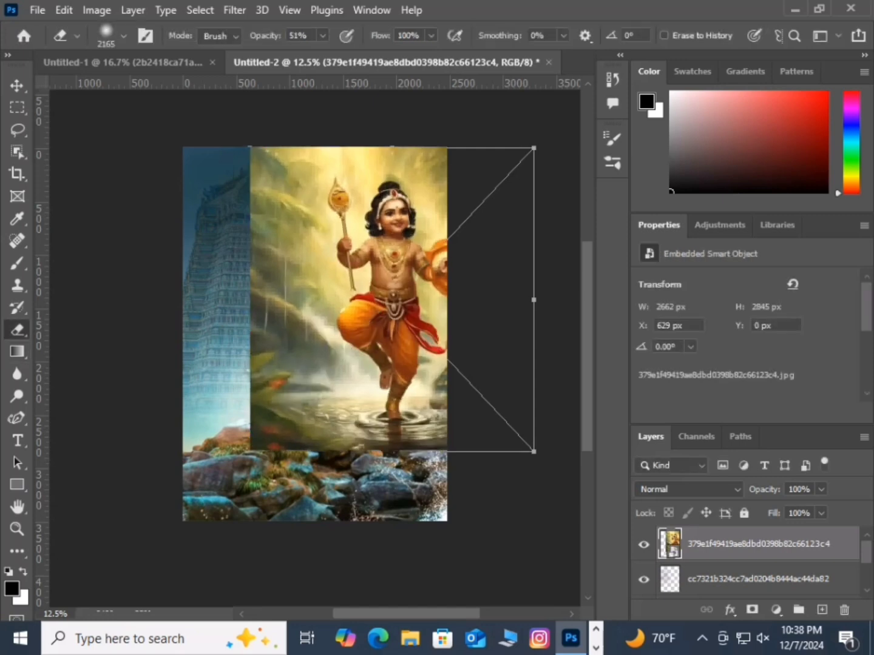
pyautogui.scroll(-1, 314, 327)
pyautogui.click(322, 36)
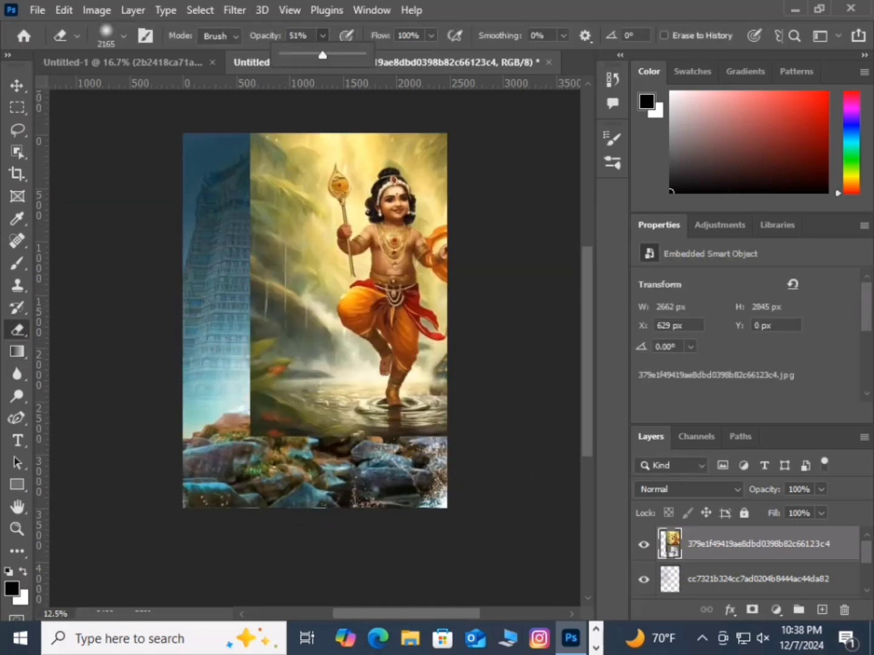
pyautogui.click(409, 496)
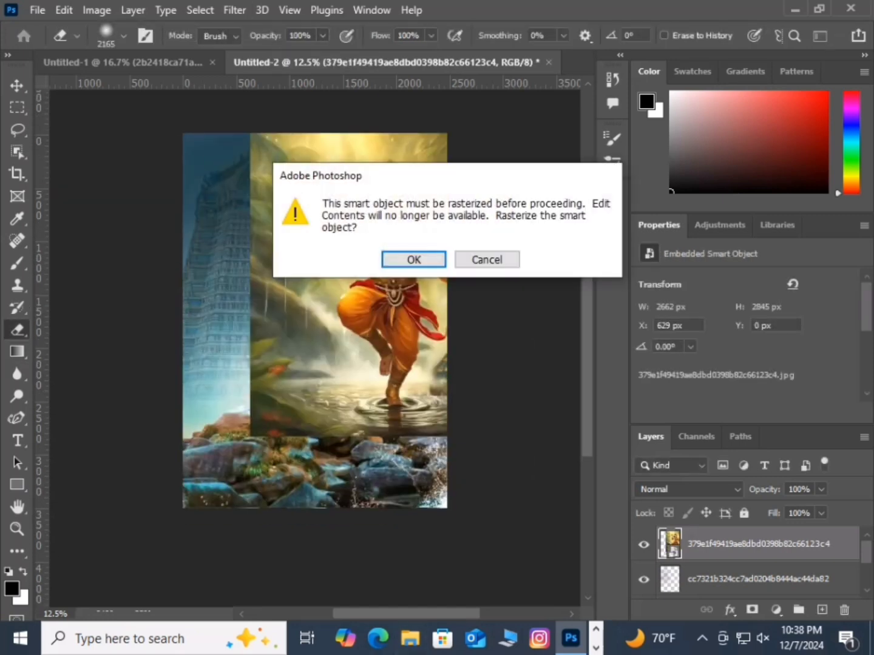
pyautogui.click(414, 259)
pyautogui.moveTo(410, 496); pyautogui.dragTo(400, 507)
pyautogui.moveTo(279, 492)
pyautogui.mouseDown()
pyautogui.moveTo(185, 175)
pyautogui.moveTo(218, 111)
pyautogui.moveTo(187, 221)
pyautogui.moveTo(396, 464)
pyautogui.moveTo(524, 517)
pyautogui.moveTo(282, 507)
pyautogui.mouseUp()
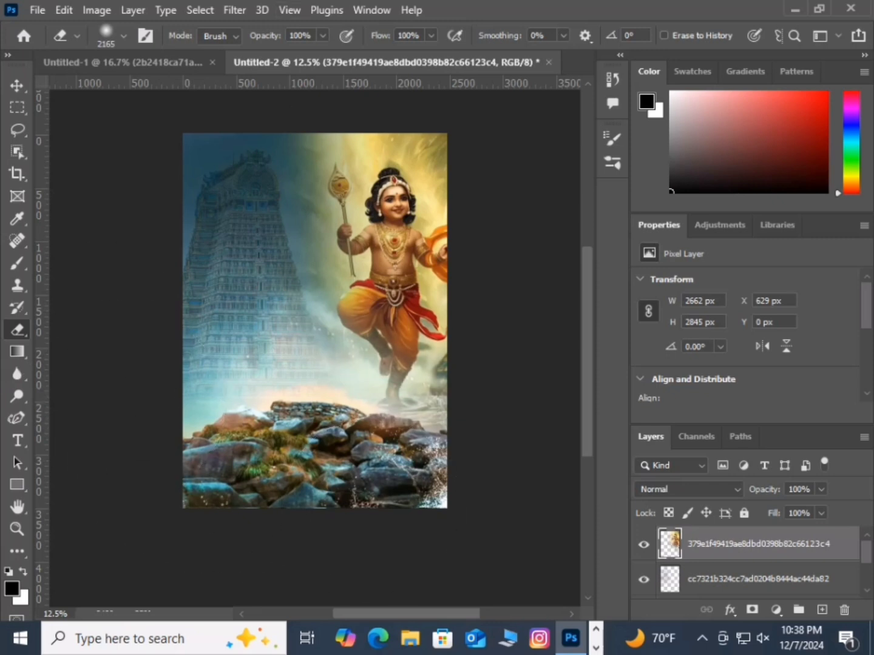
# Soften the dancing deity image's surroundings with the eraser at 76% opacity
pyautogui.click(323, 36)
pyautogui.moveTo(306, 121)
pyautogui.mouseDown()
pyautogui.moveTo(230, 107)
pyautogui.moveTo(199, 286)
pyautogui.moveTo(371, 420)
pyautogui.moveTo(459, 476)
pyautogui.mouseUp()
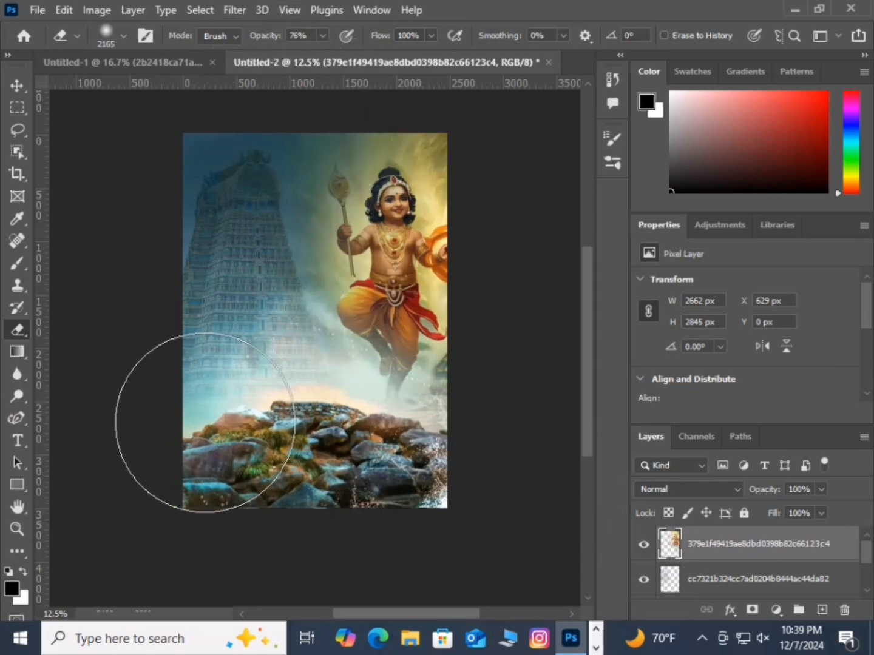
pyautogui.press('v')
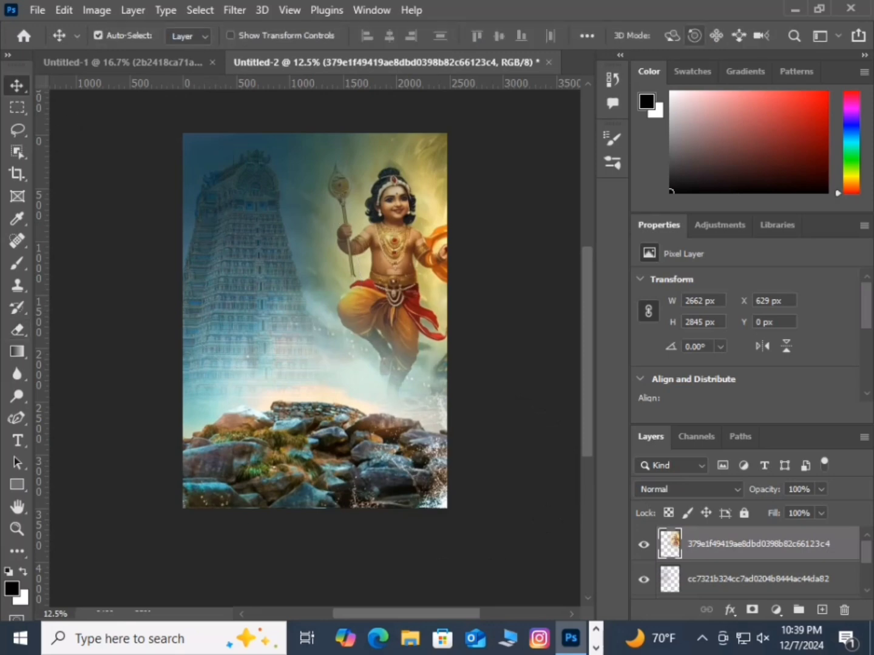
# Place the golden spear-and-Om emblem in the middle of the canvas above the rocks, scaled to 1132 x 2171 px
pyautogui.click(818, 9)
pyautogui.moveTo(831, 28); pyautogui.dragTo(307, 441)
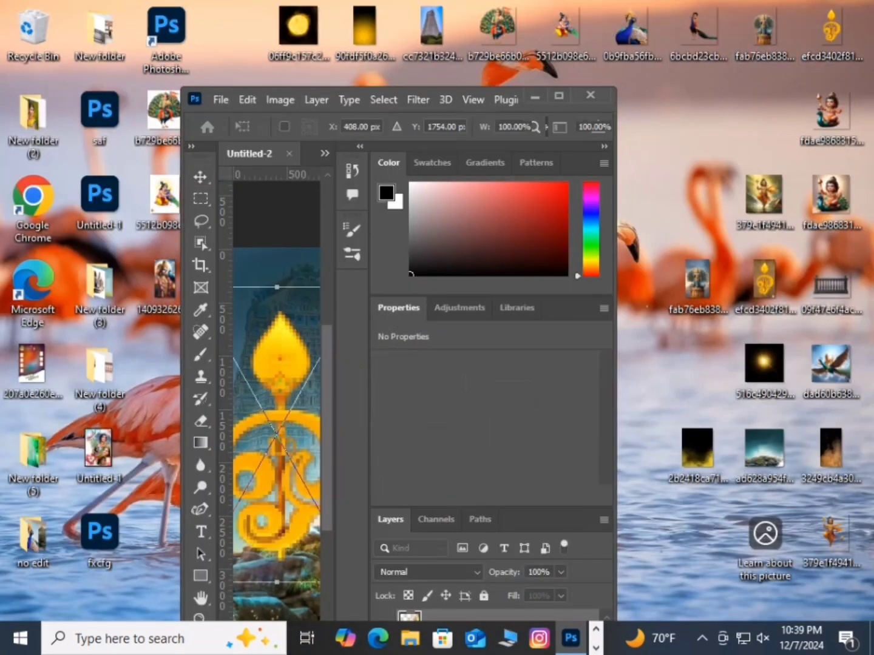
pyautogui.click(559, 95)
pyautogui.moveTo(275, 307); pyautogui.dragTo(399, 261)
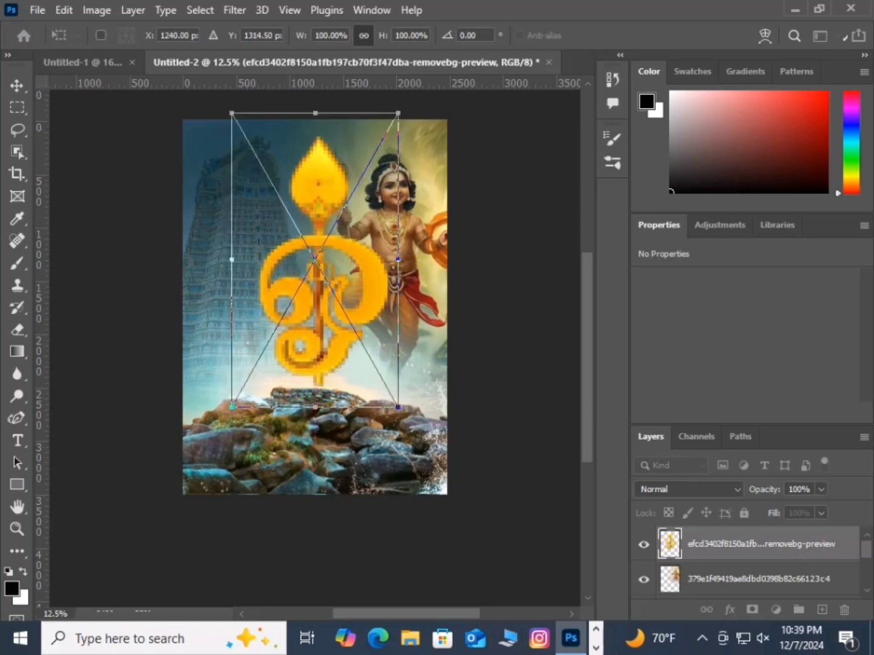
pyautogui.moveTo(398, 113); pyautogui.dragTo(383, 138)
pyautogui.press('Return')
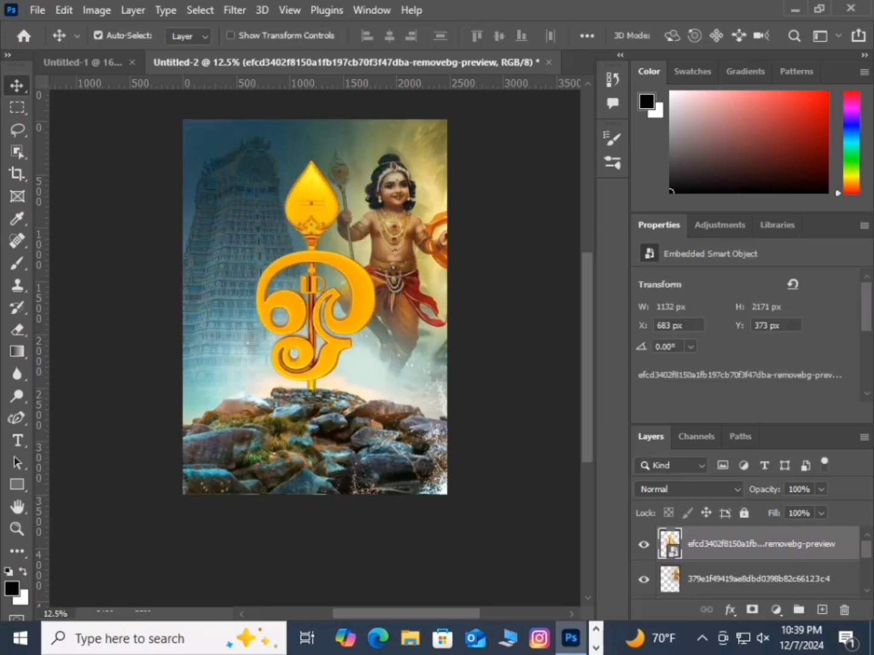
# Place the peacock-fan deity statue image in front of the golden emblem, scaled to 1369 x 1750 px with its pedestal on the rocks
pyautogui.click(818, 8)
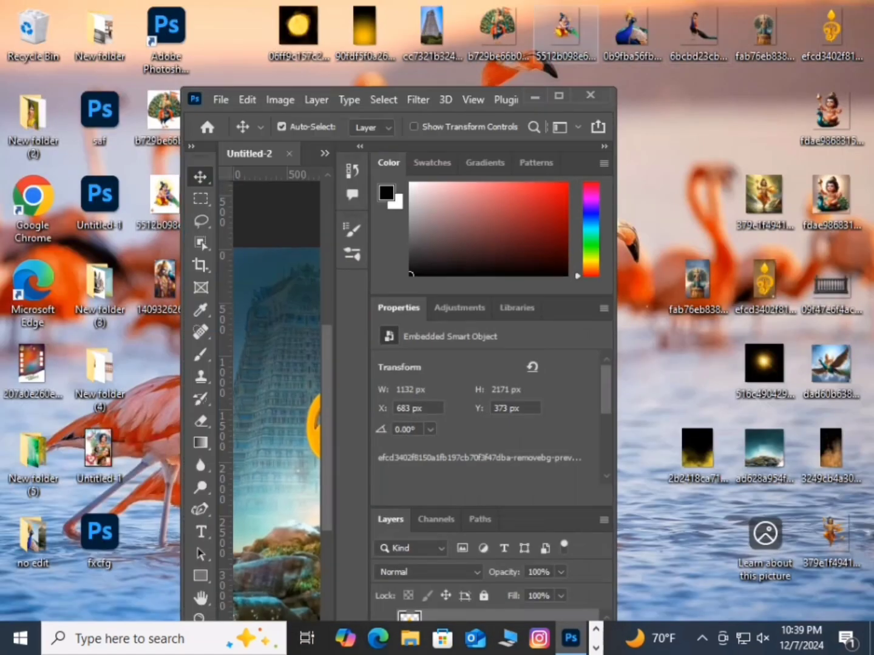
pyautogui.moveTo(764, 30); pyautogui.dragTo(303, 472)
pyautogui.click(559, 95)
pyautogui.moveTo(269, 274); pyautogui.dragTo(361, 243)
pyautogui.moveTo(404, 148); pyautogui.dragTo(395, 162)
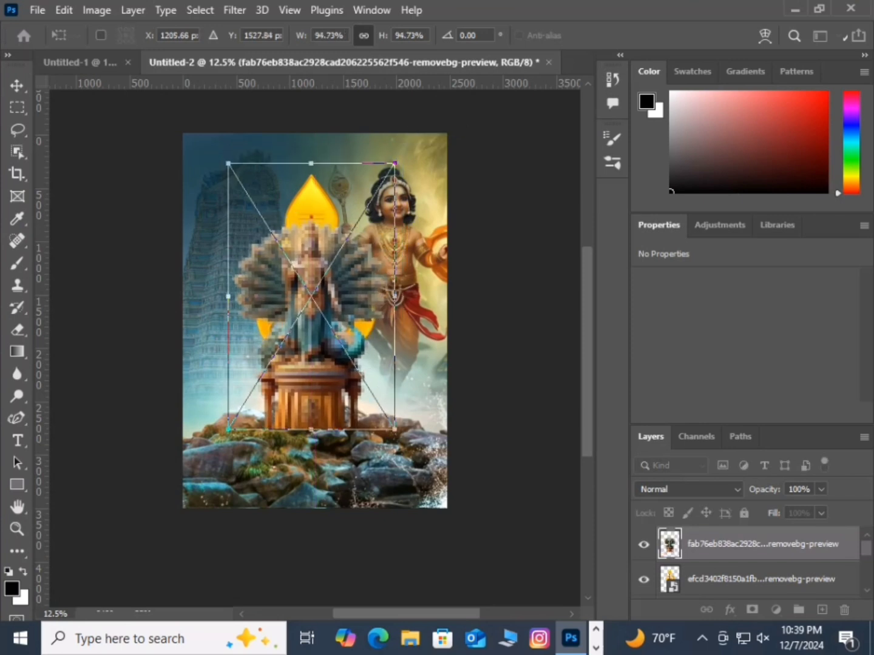
pyautogui.moveTo(341, 293); pyautogui.dragTo(345, 267)
pyautogui.moveTo(398, 139); pyautogui.dragTo(375, 176)
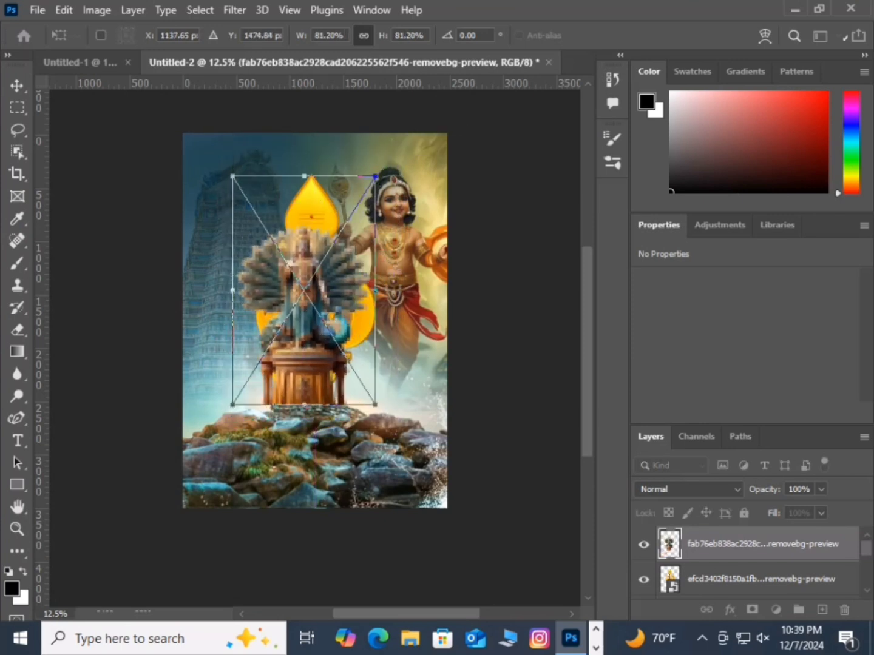
pyautogui.moveTo(320, 332); pyautogui.dragTo(336, 305)
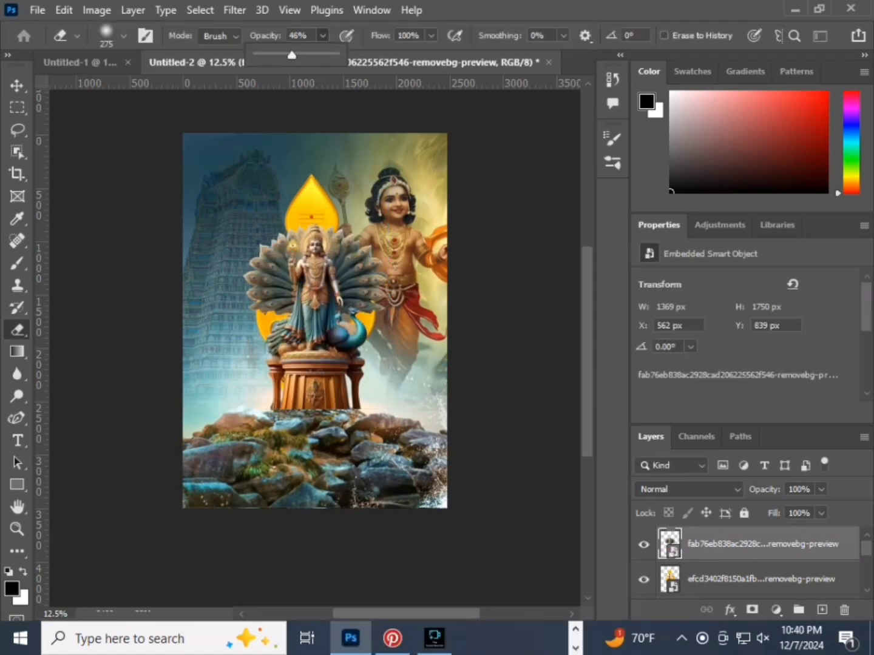
# Rasterize the statue layer and blend its pedestal base into the rocks with the eraser at 46% and 53% opacity
pyautogui.click(412, 259)
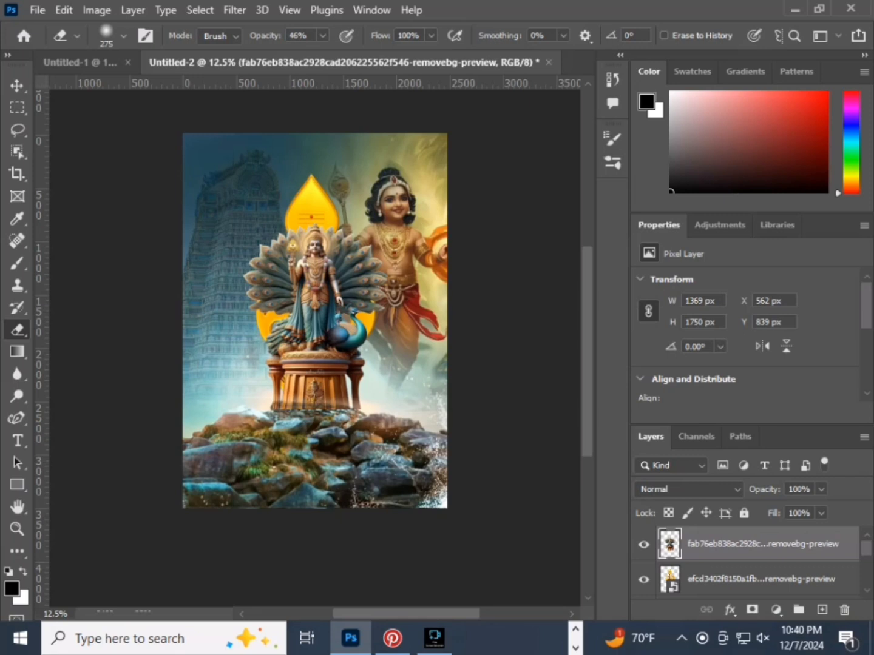
pyautogui.click(323, 36)
pyautogui.scroll(3, 315, 340)
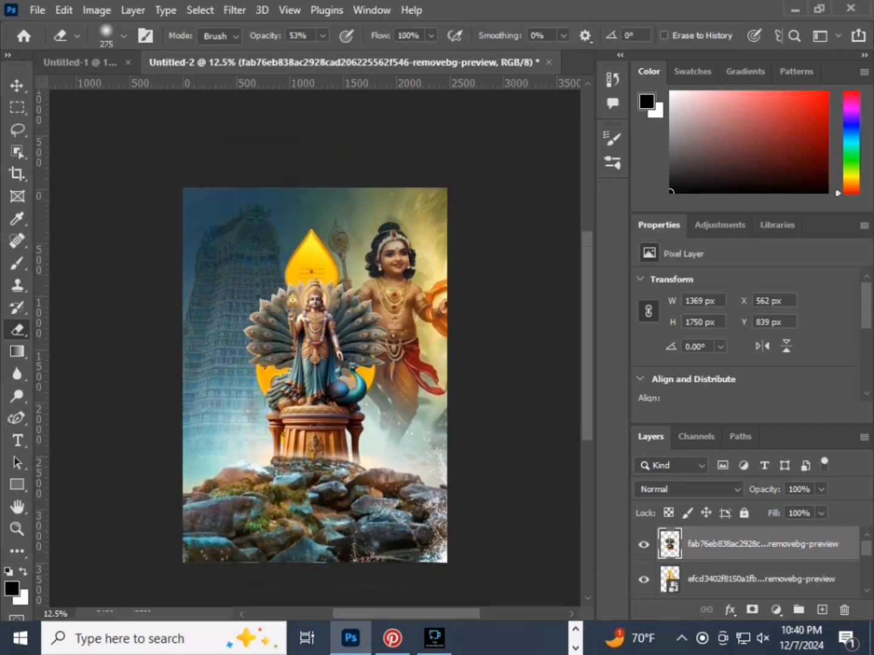
pyautogui.press('v')
pyautogui.scroll(-2, 315, 375)
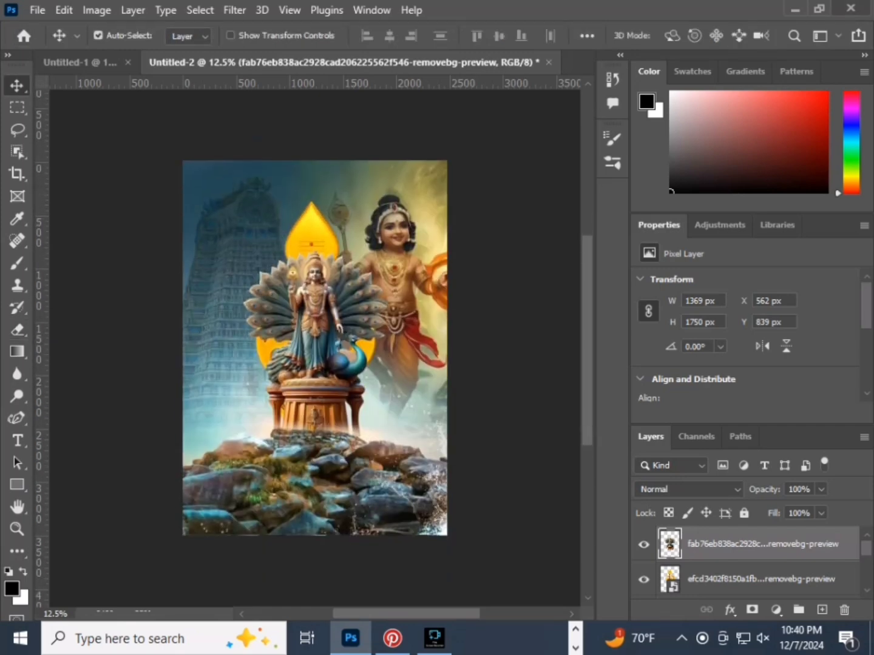
# Place the image of the boy with the blue peacock in the canvas's lower-left corner at 100% scale
pyautogui.click(819, 9)
pyautogui.moveTo(698, 34); pyautogui.dragTo(265, 522)
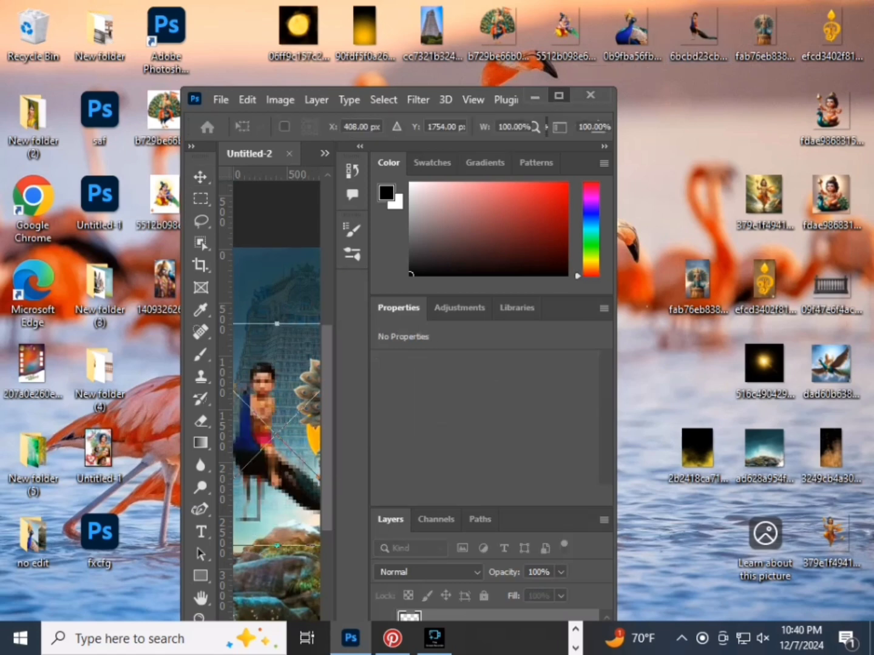
pyautogui.click(558, 96)
pyautogui.moveTo(199, 325); pyautogui.dragTo(210, 412)
pyautogui.scroll(3, 210, 412)
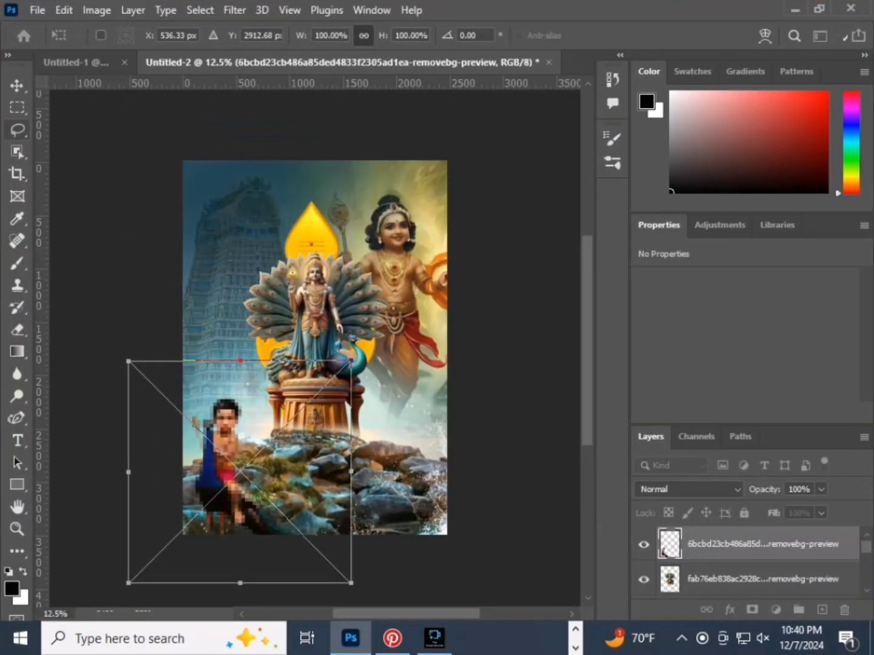
pyautogui.click(16, 85)
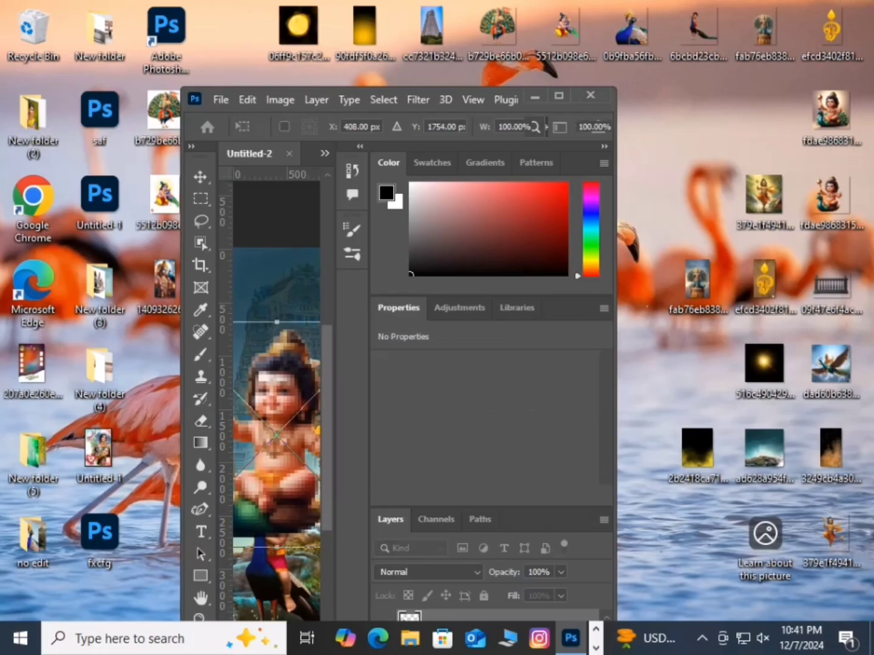
# Place the seated baby deity with the spear in the canvas's lower-right corner, scaled to 87.74%
pyautogui.click(567, 96)
pyautogui.moveTo(273, 249); pyautogui.dragTo(443, 296)
pyautogui.scroll(-4, 391, 303)
pyautogui.moveTo(500, 239); pyautogui.dragTo(474, 269)
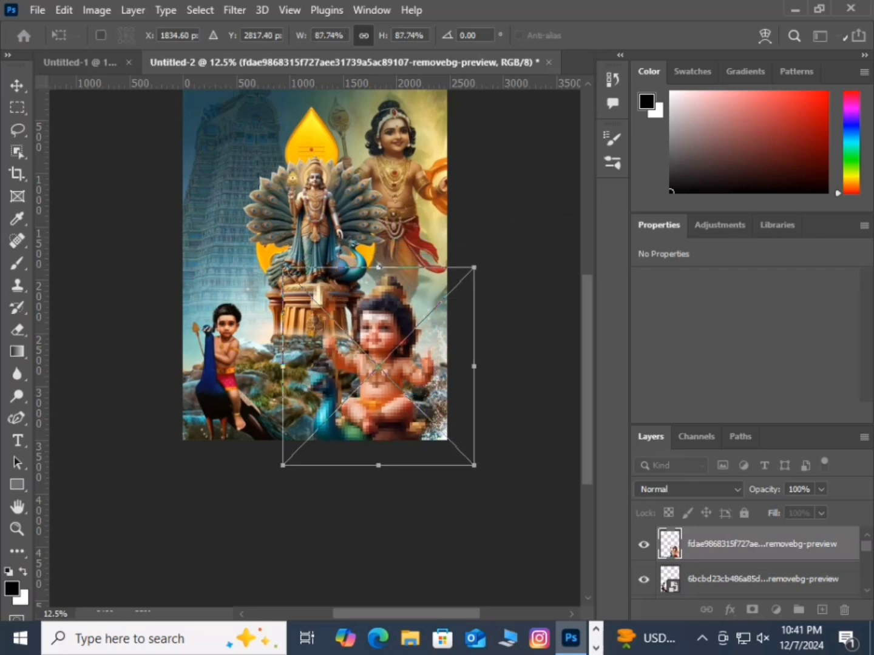
pyautogui.moveTo(435, 367); pyautogui.dragTo(462, 367)
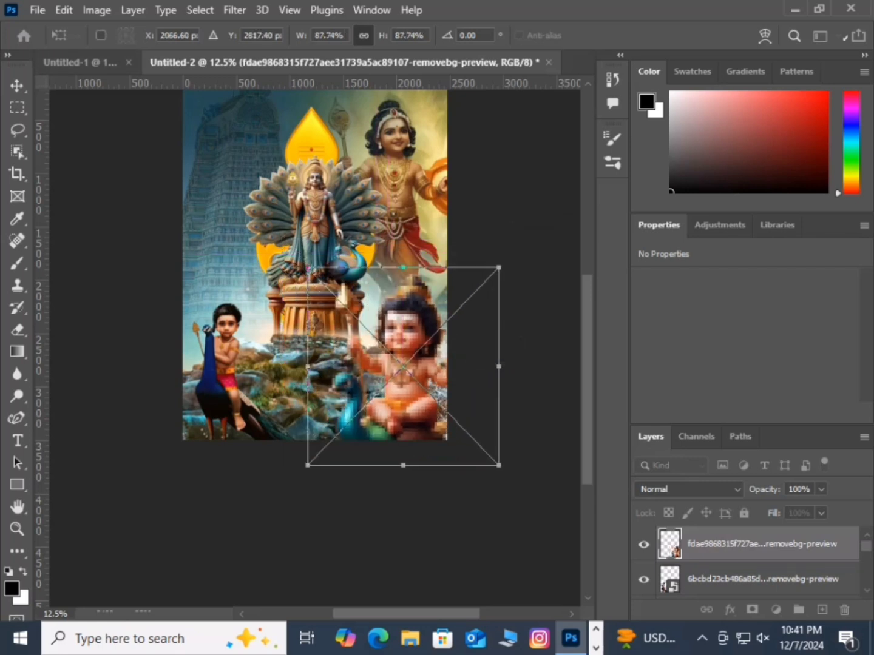
pyautogui.press('Return')
pyautogui.scroll(3, 315, 348)
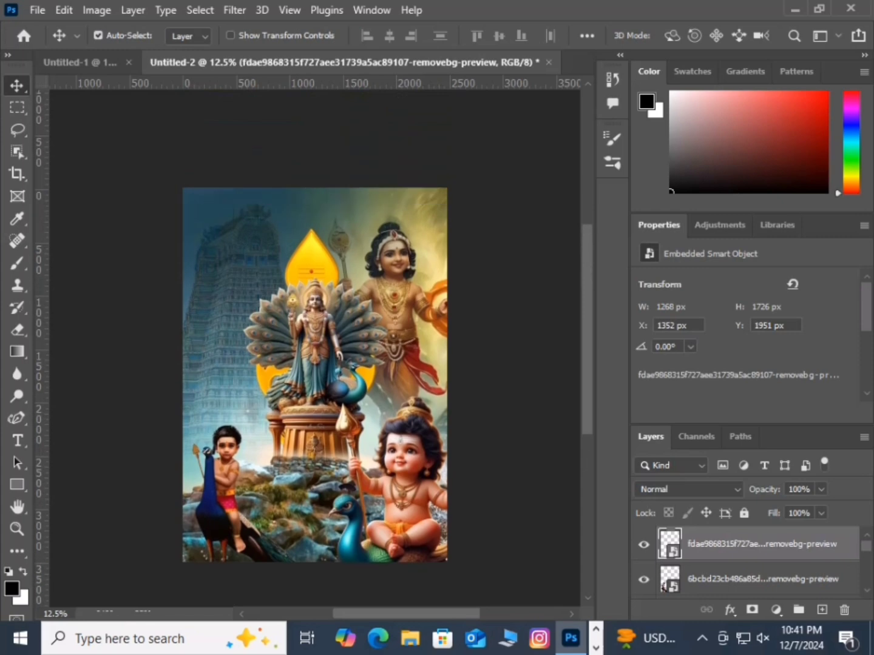
pyautogui.scroll(-1, 315, 349)
# Place the black-and-yellow smoke image at 80.87% and move its layer between the two child images and the statue
pyautogui.click(819, 8)
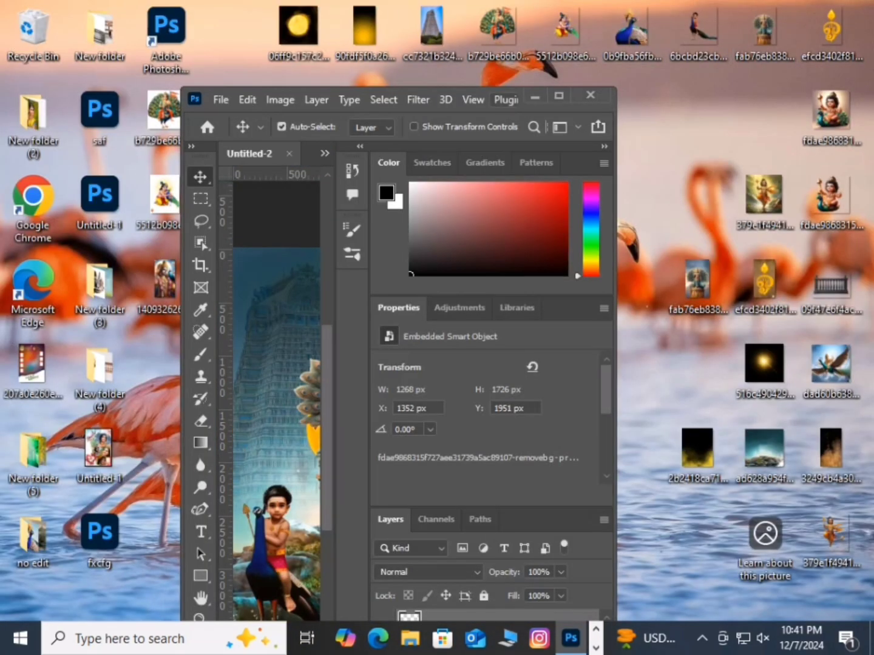
pyautogui.moveTo(491, 97); pyautogui.dragTo(469, 62)
pyautogui.moveTo(696, 449); pyautogui.dragTo(267, 407)
pyautogui.click(536, 59)
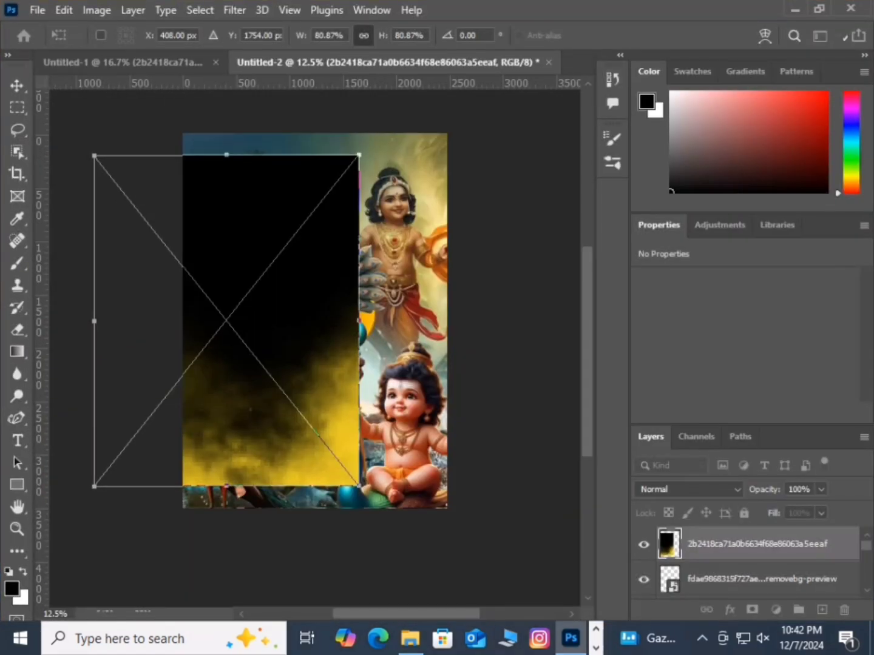
pyautogui.click(762, 579)
pyautogui.moveTo(756, 543)
pyautogui.mouseDown()
pyautogui.moveTo(755, 607)
pyautogui.moveTo(755, 540)
pyautogui.mouseUp()
# Centre the smoke image on the canvas and scale it to 2806 x 3508 px to cover the full canvas
pyautogui.moveTo(285, 229); pyautogui.dragTo(374, 236)
pyautogui.hotkey('ctrl', 't')
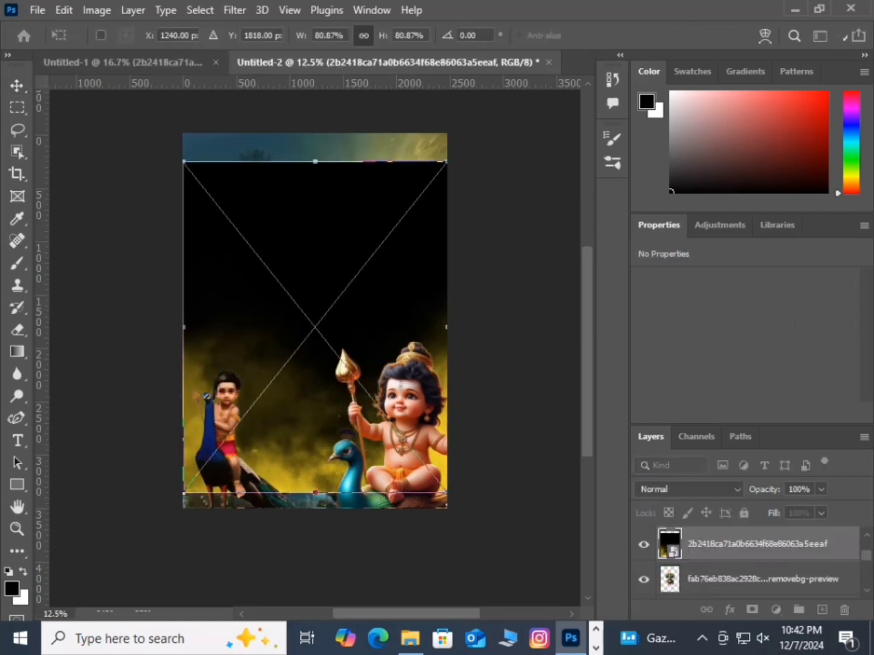
pyautogui.moveTo(315, 161); pyautogui.dragTo(314, 134)
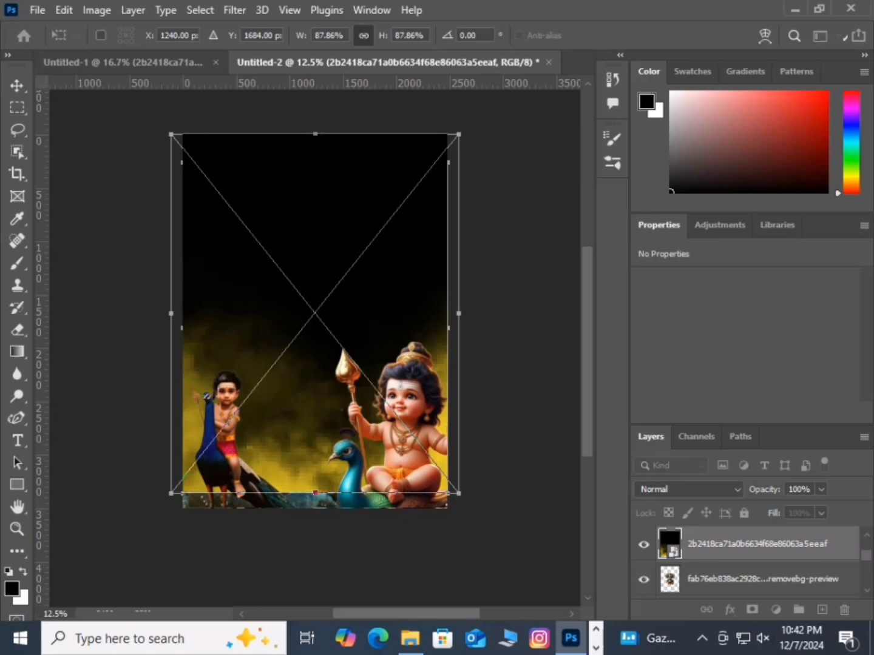
pyautogui.moveTo(315, 493); pyautogui.dragTo(315, 510)
pyautogui.press('Return')
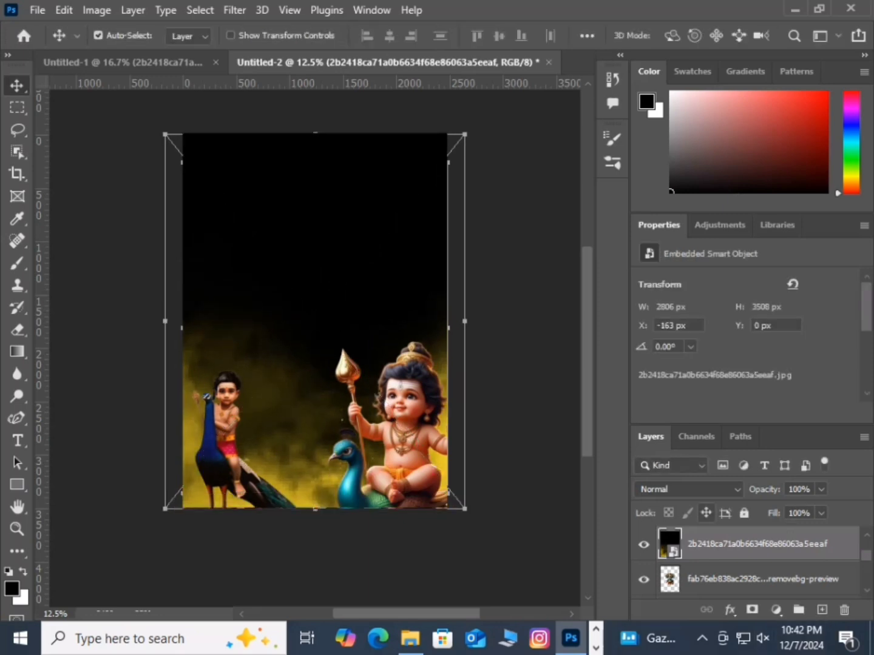
# Set the smoke layer's blending mode to Screen
pyautogui.click(688, 489)
pyautogui.click(661, 325)
pyautogui.click(688, 489)
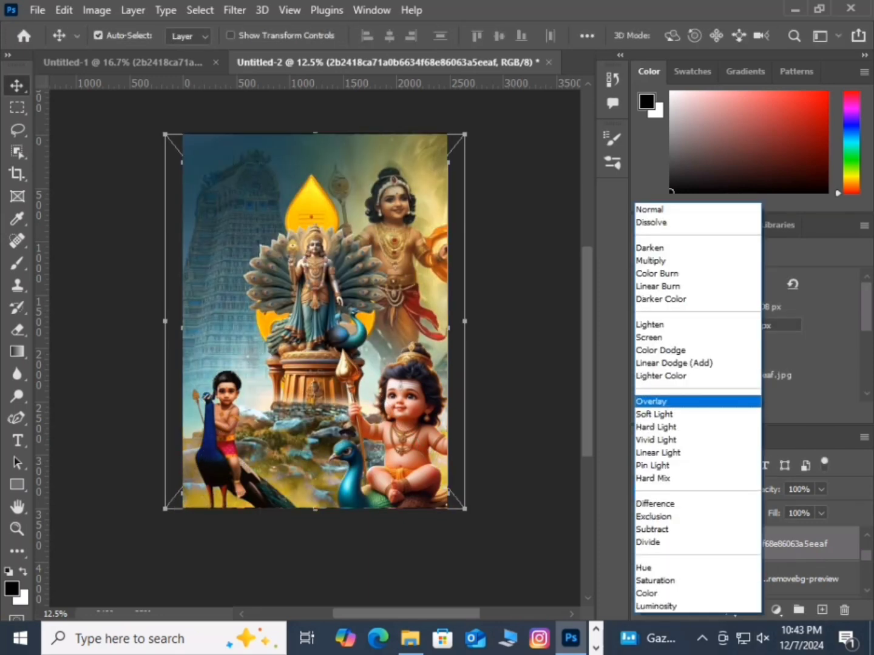
pyautogui.click(662, 339)
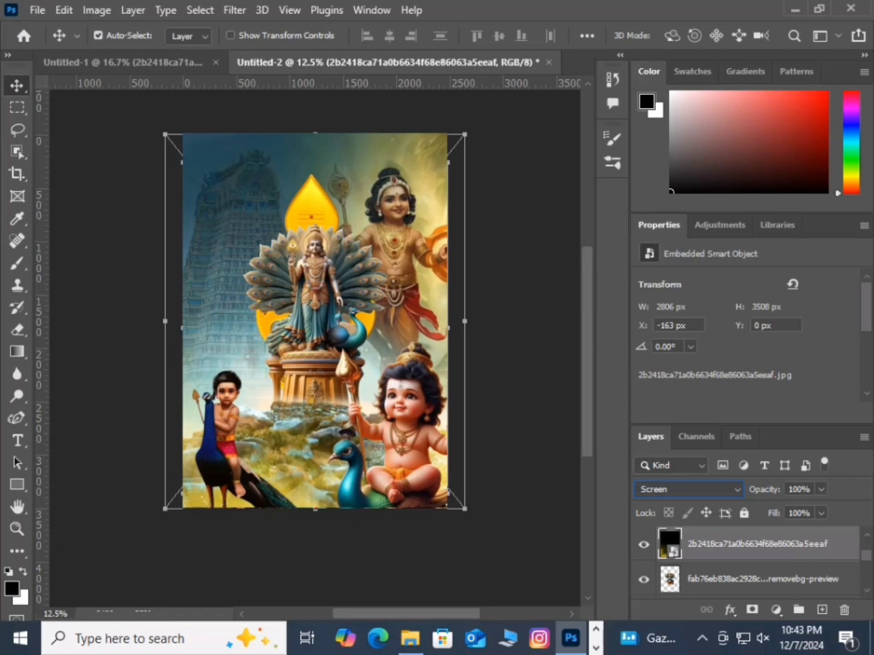
# Review the whole poster composite from its upper to its lower edge
pyautogui.scroll(-1, 314, 321)
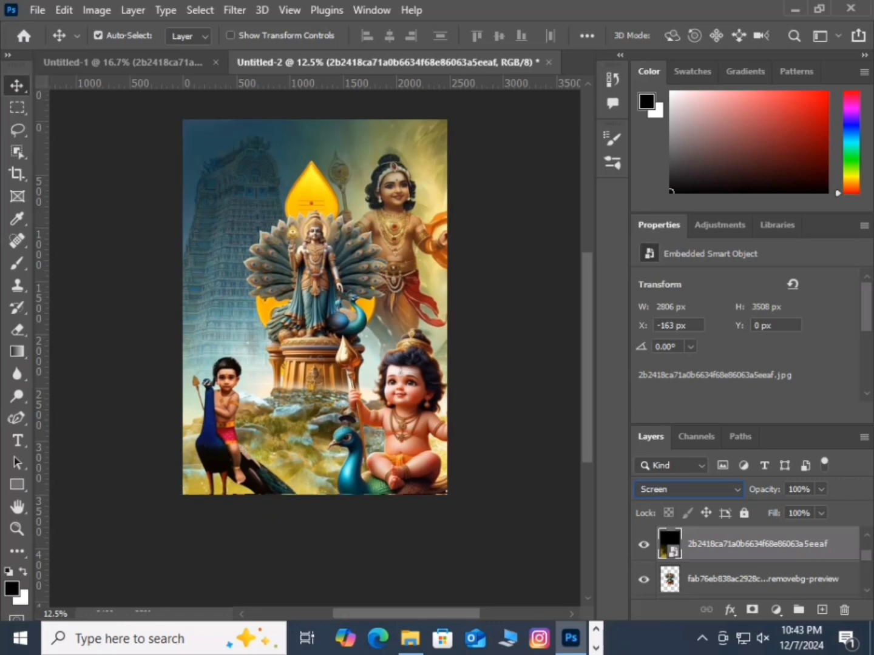
pyautogui.scroll(3, 314, 321)
pyautogui.click(401, 462)
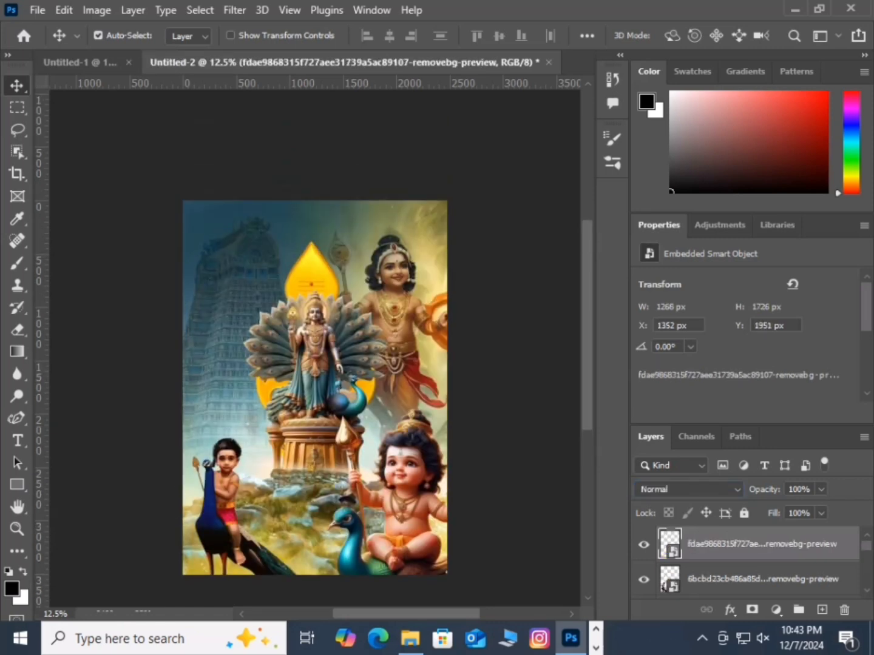
pyautogui.scroll(-1, 314, 321)
pyautogui.scroll(3, 314, 361)
pyautogui.scroll(-5, 314, 361)
pyautogui.scroll(3, 315, 360)
pyautogui.scroll(-2, 314, 360)
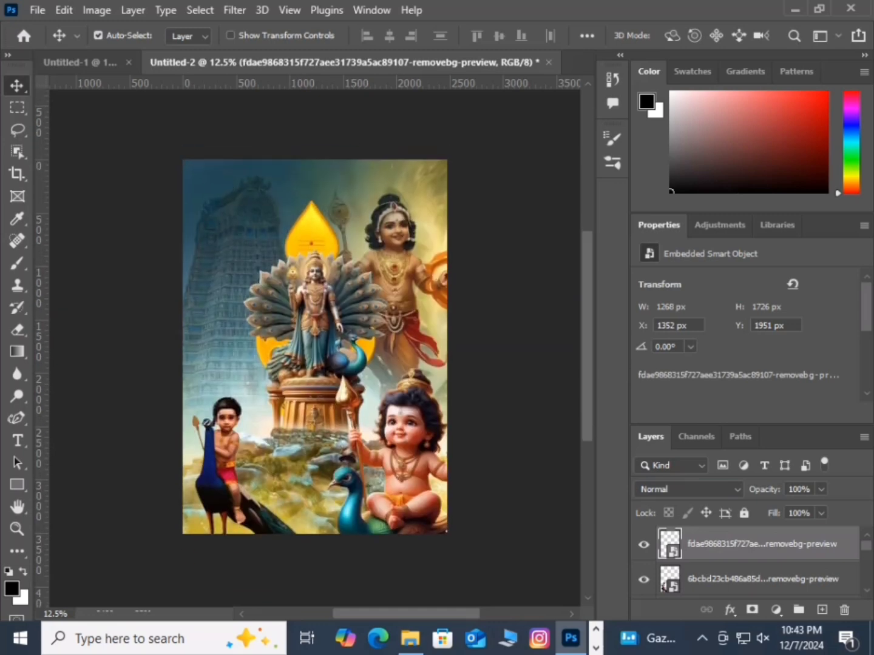
pyautogui.scroll(4, 314, 360)
pyautogui.scroll(-1, 314, 361)
pyautogui.scroll(1, 314, 361)
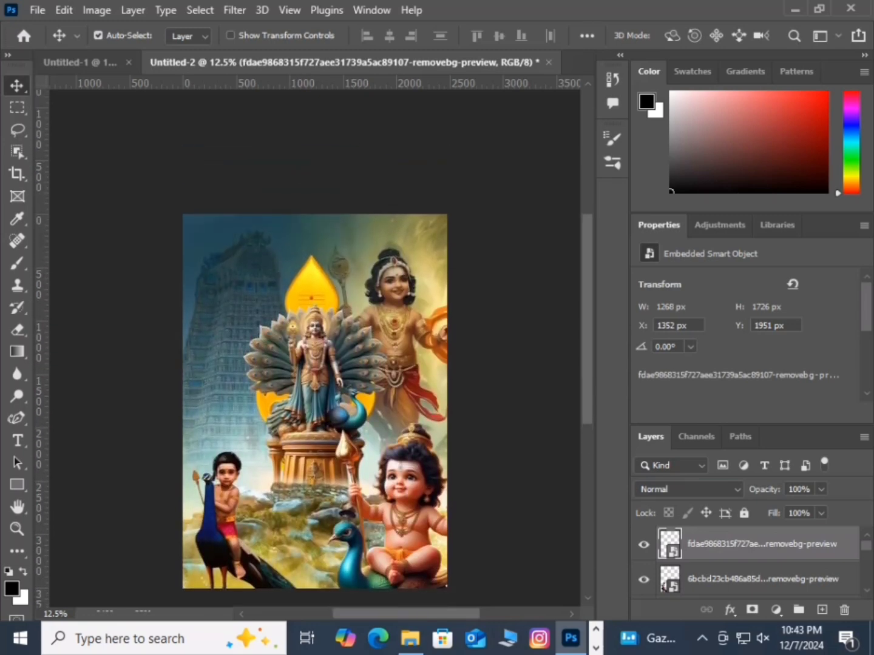
# Save a copy of the poster to the Desktop as a JPEG named vel
pyautogui.click(37, 9)
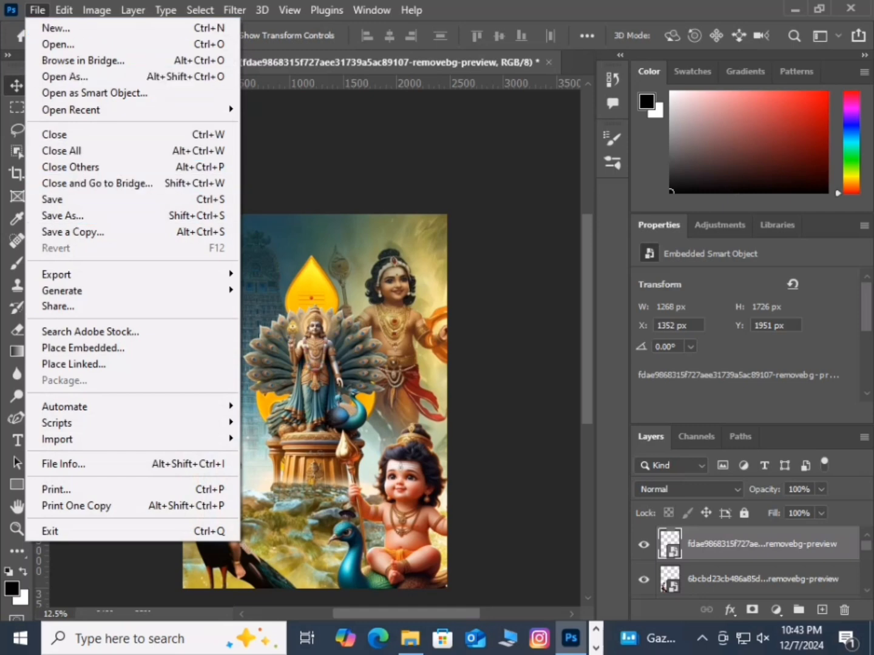
pyautogui.click(134, 233)
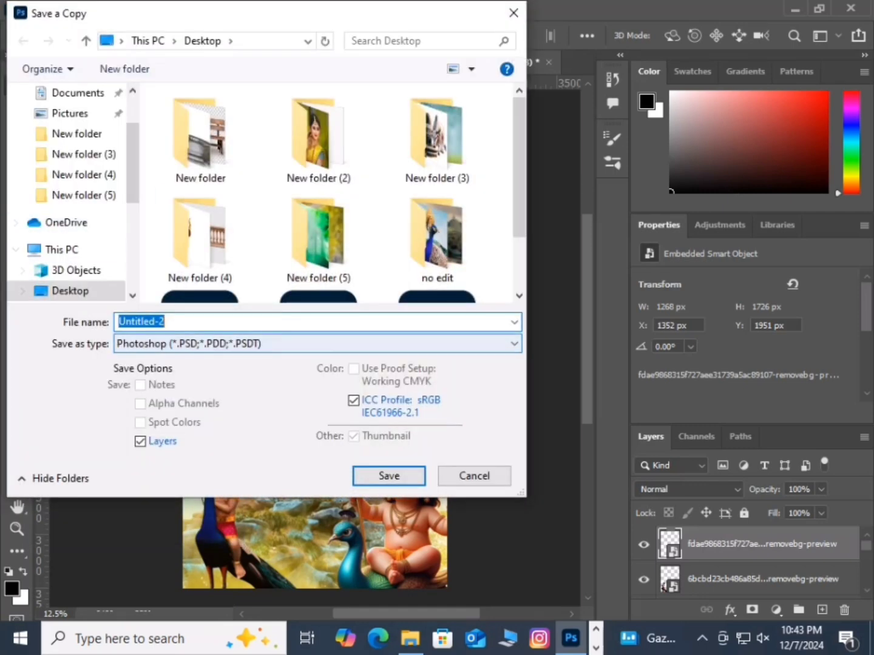
pyautogui.click(318, 344)
pyautogui.click(317, 477)
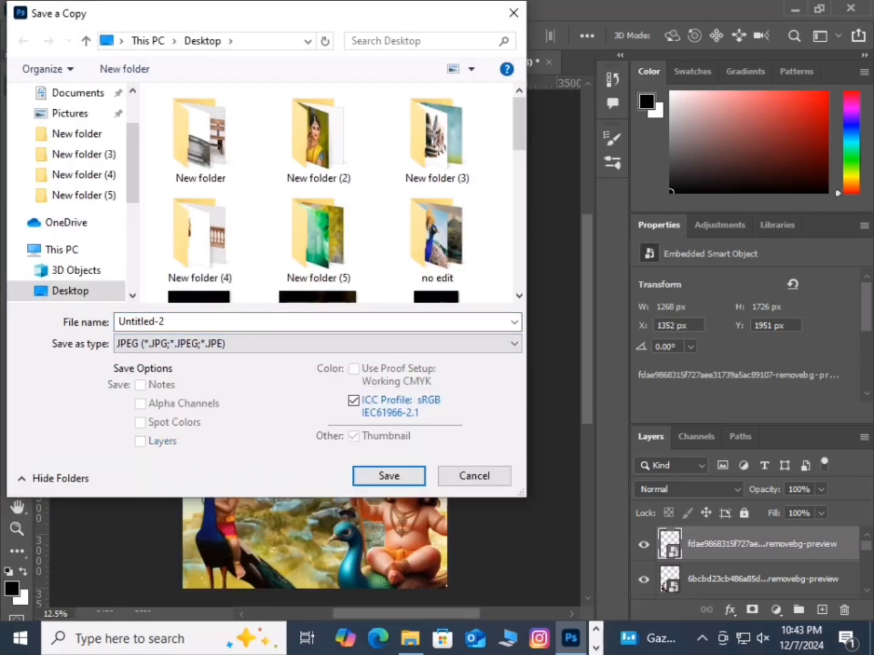
pyautogui.click(317, 322)
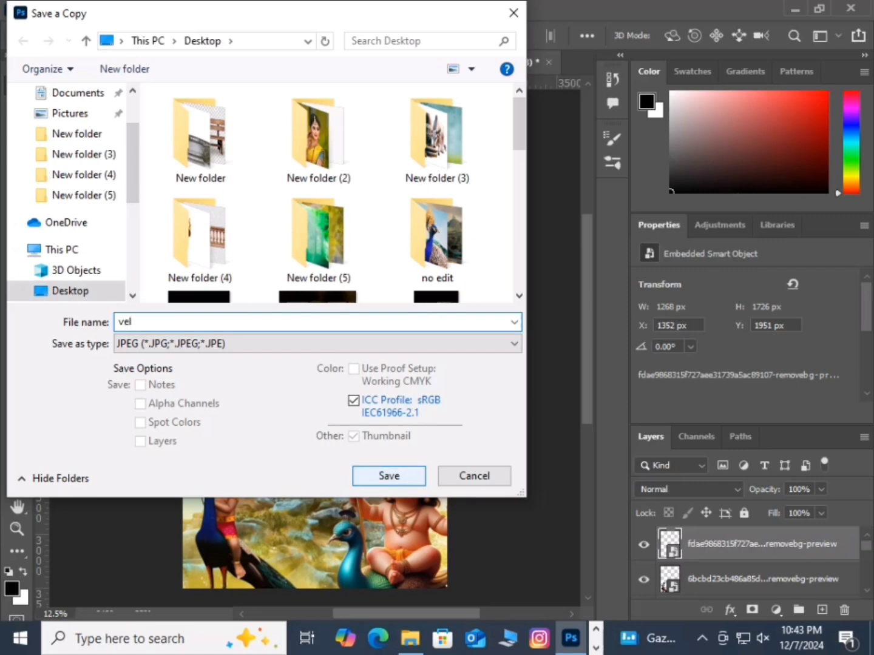
pyautogui.press('Return')
pyautogui.press('Return')
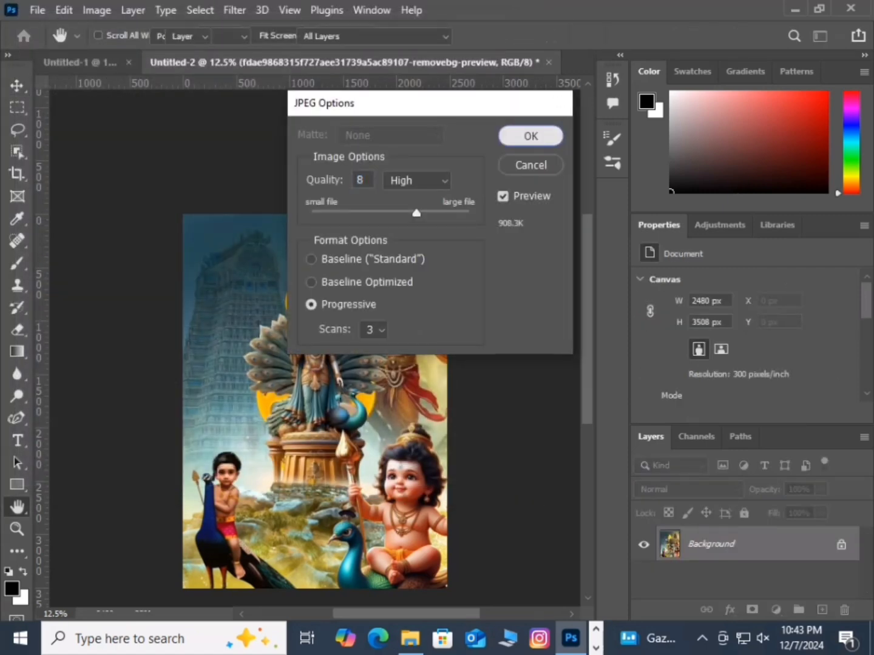